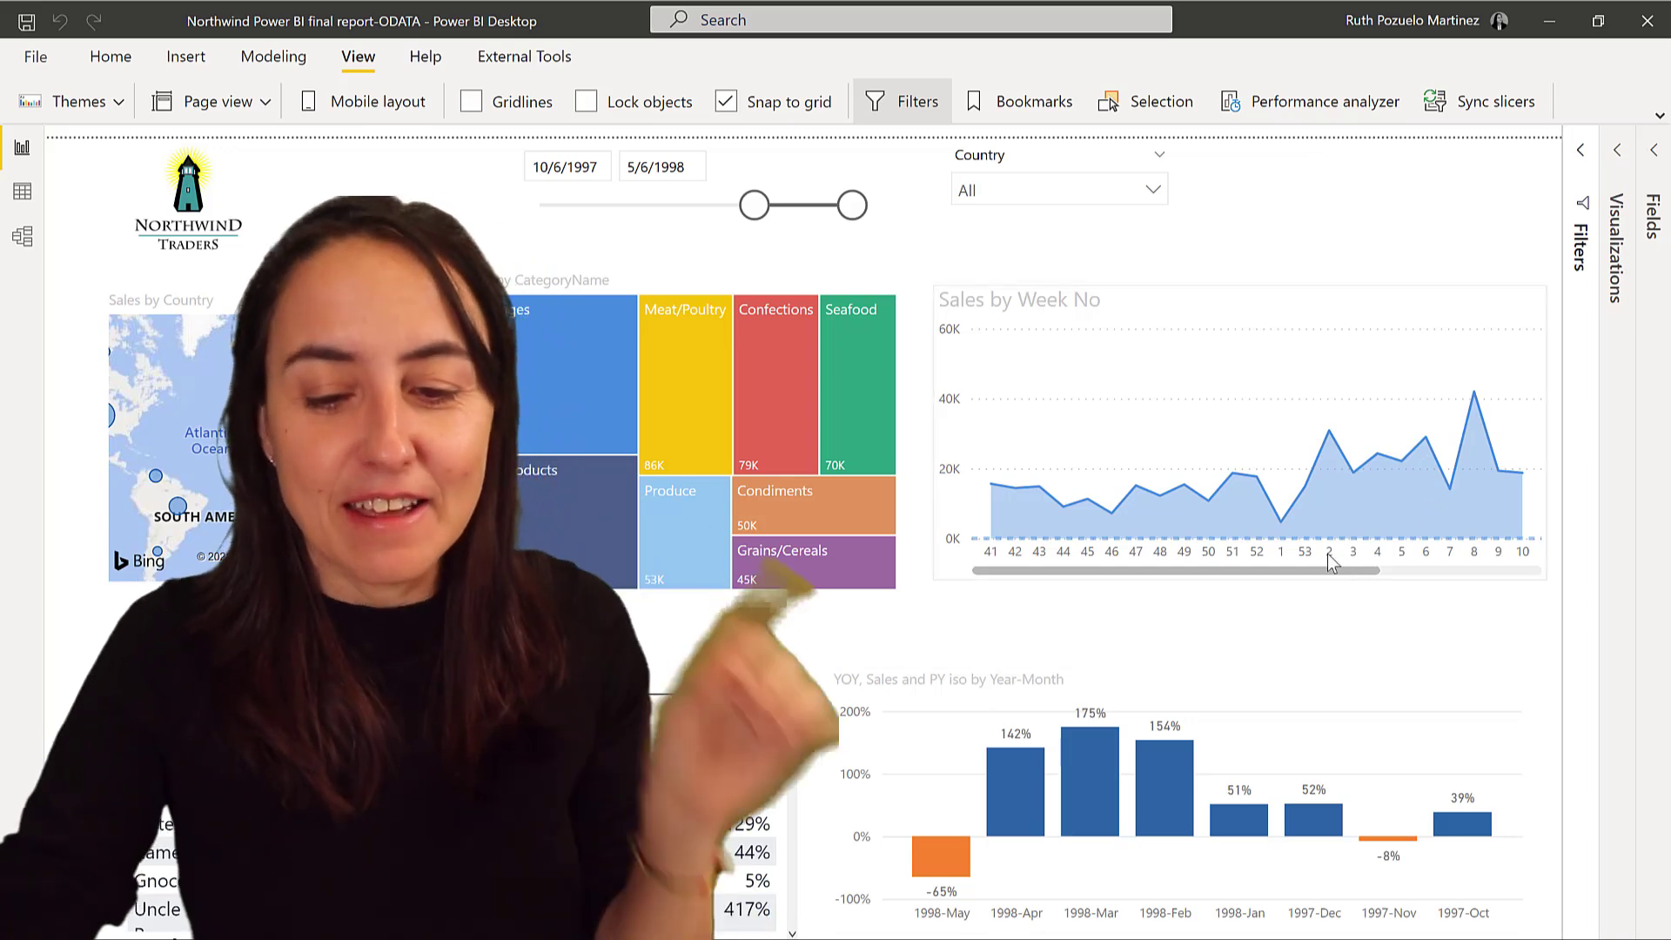
Keep the Visualizations pane open and add the Bookmarks and Selection panes beside it
{"action": "left_click", "coordinate": [1624, 165]}
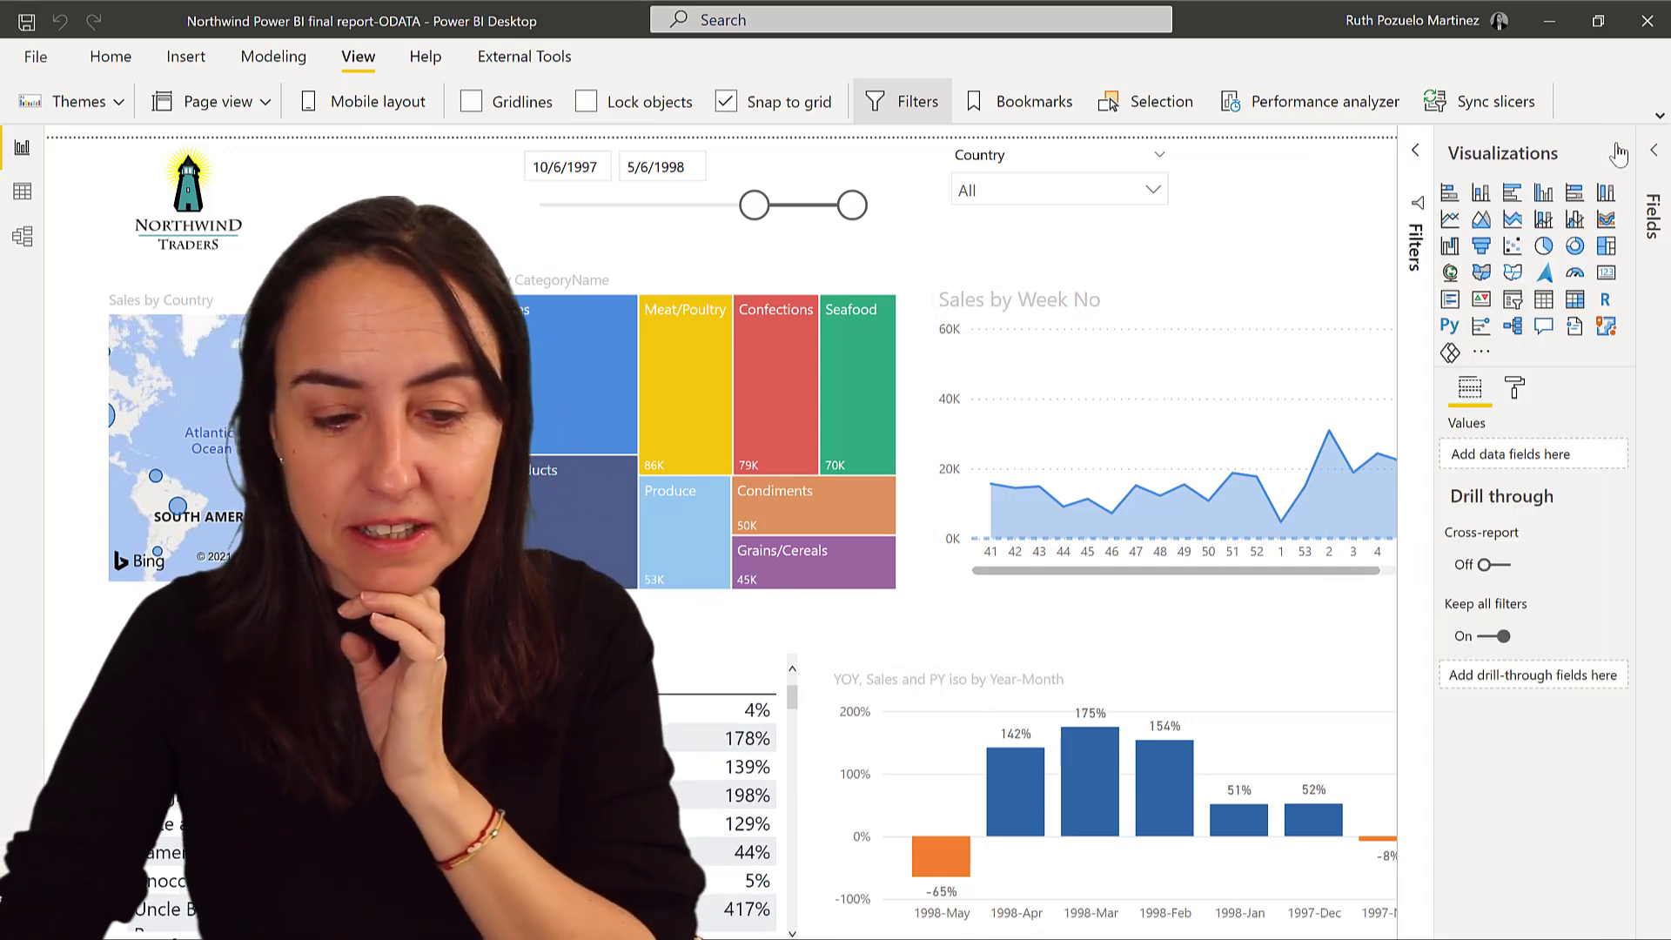
{"action": "left_click", "coordinate": [1620, 159]}
{"action": "left_click", "coordinate": [1622, 160]}
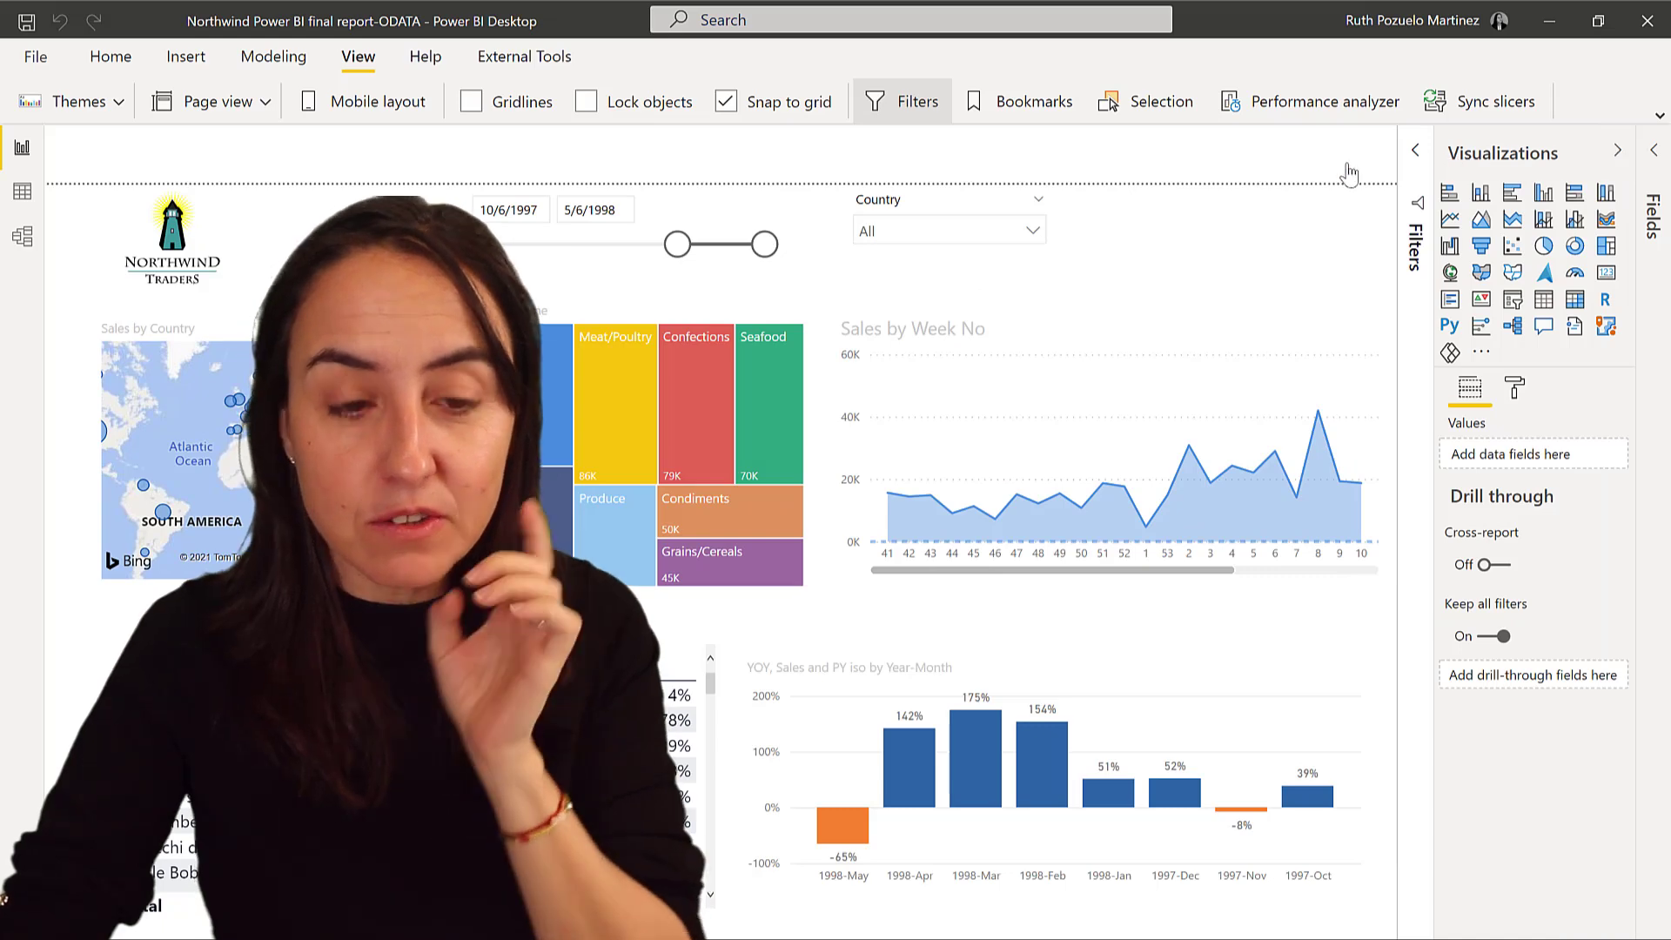
{"action": "left_click", "coordinate": [1053, 103]}
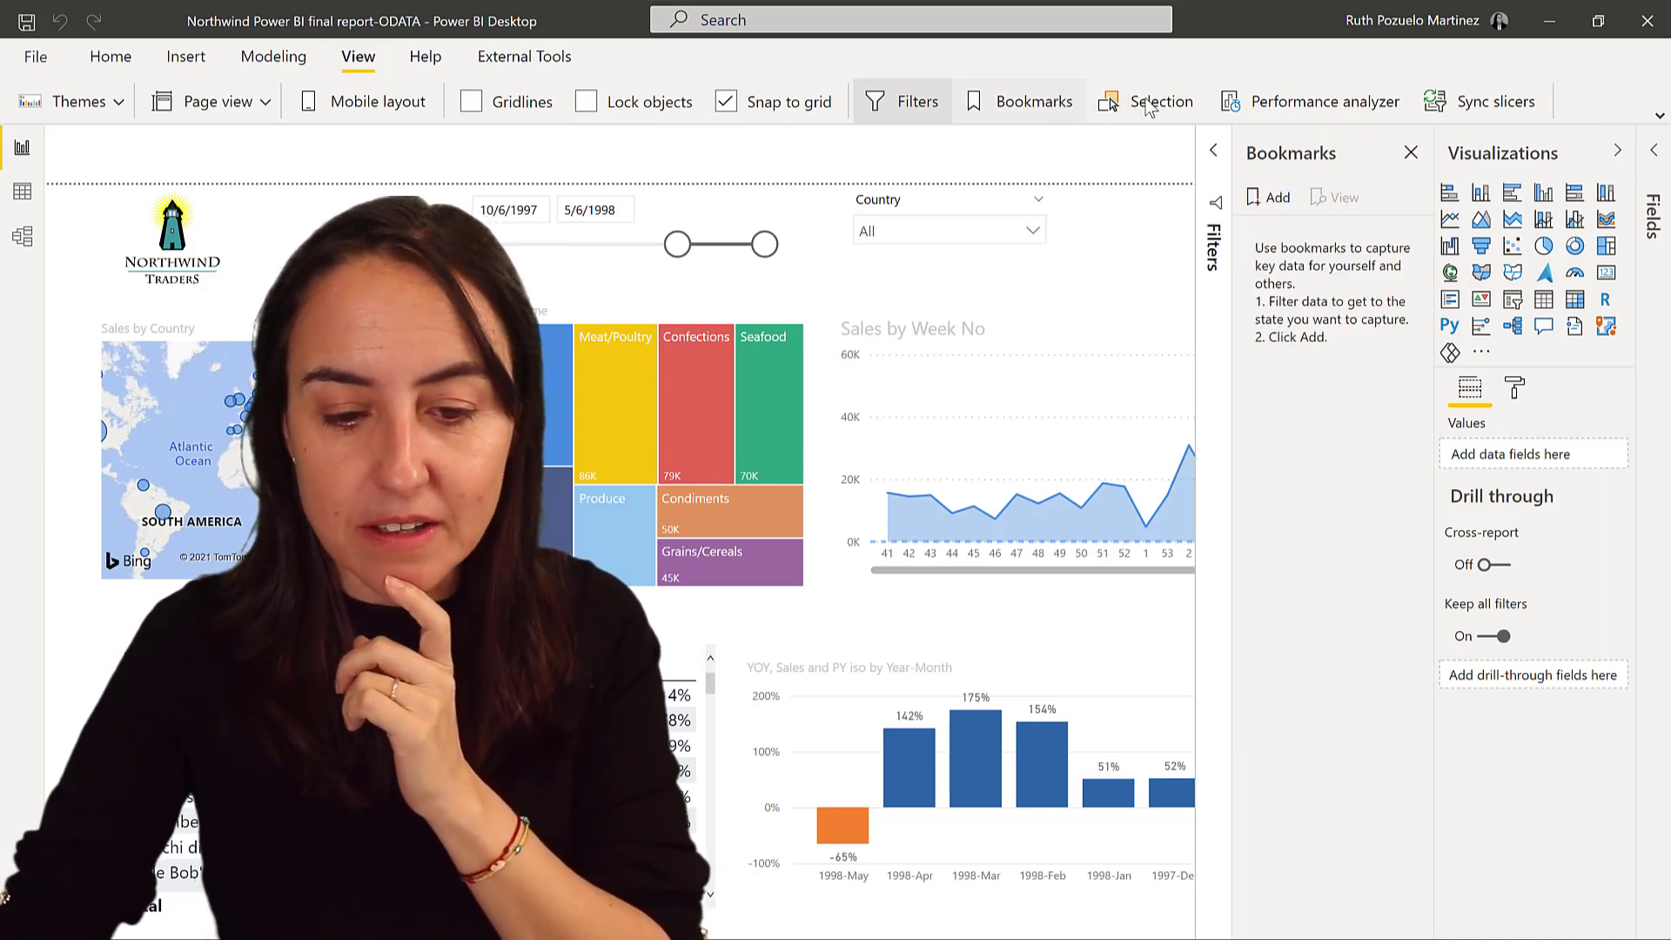
{"action": "left_click", "coordinate": [1153, 105]}
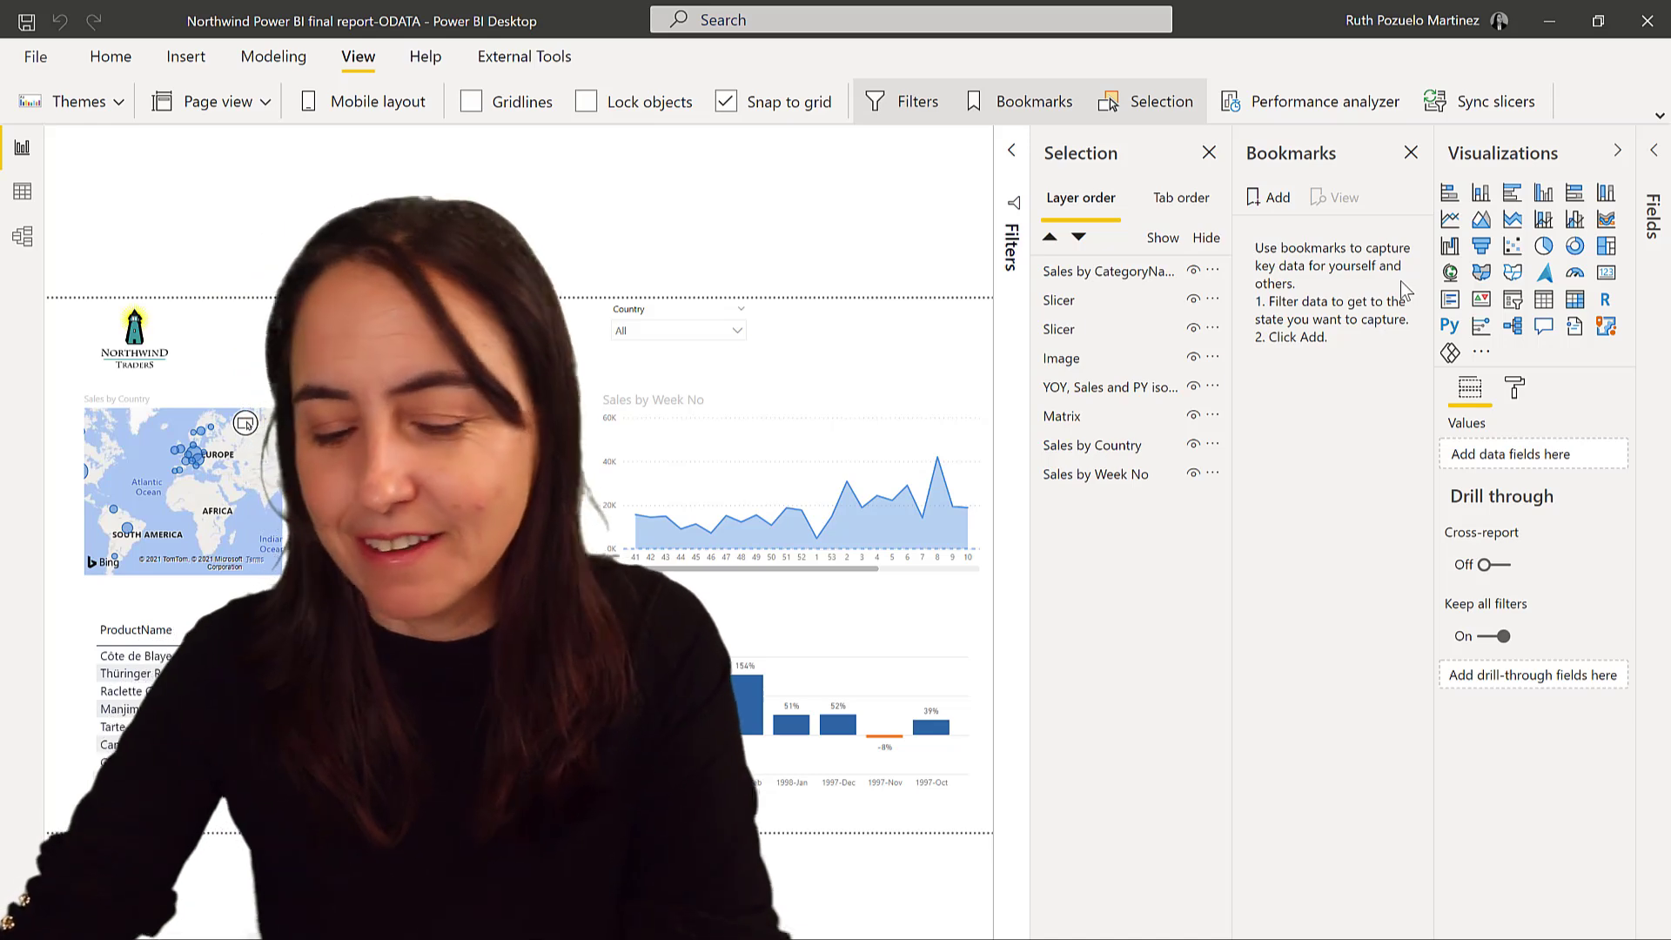
Collapse the Bookmarks, Selection and Visualizations panes to thin strips
{"action": "left_click", "coordinate": [1313, 162]}
{"action": "left_click", "coordinate": [1313, 157]}
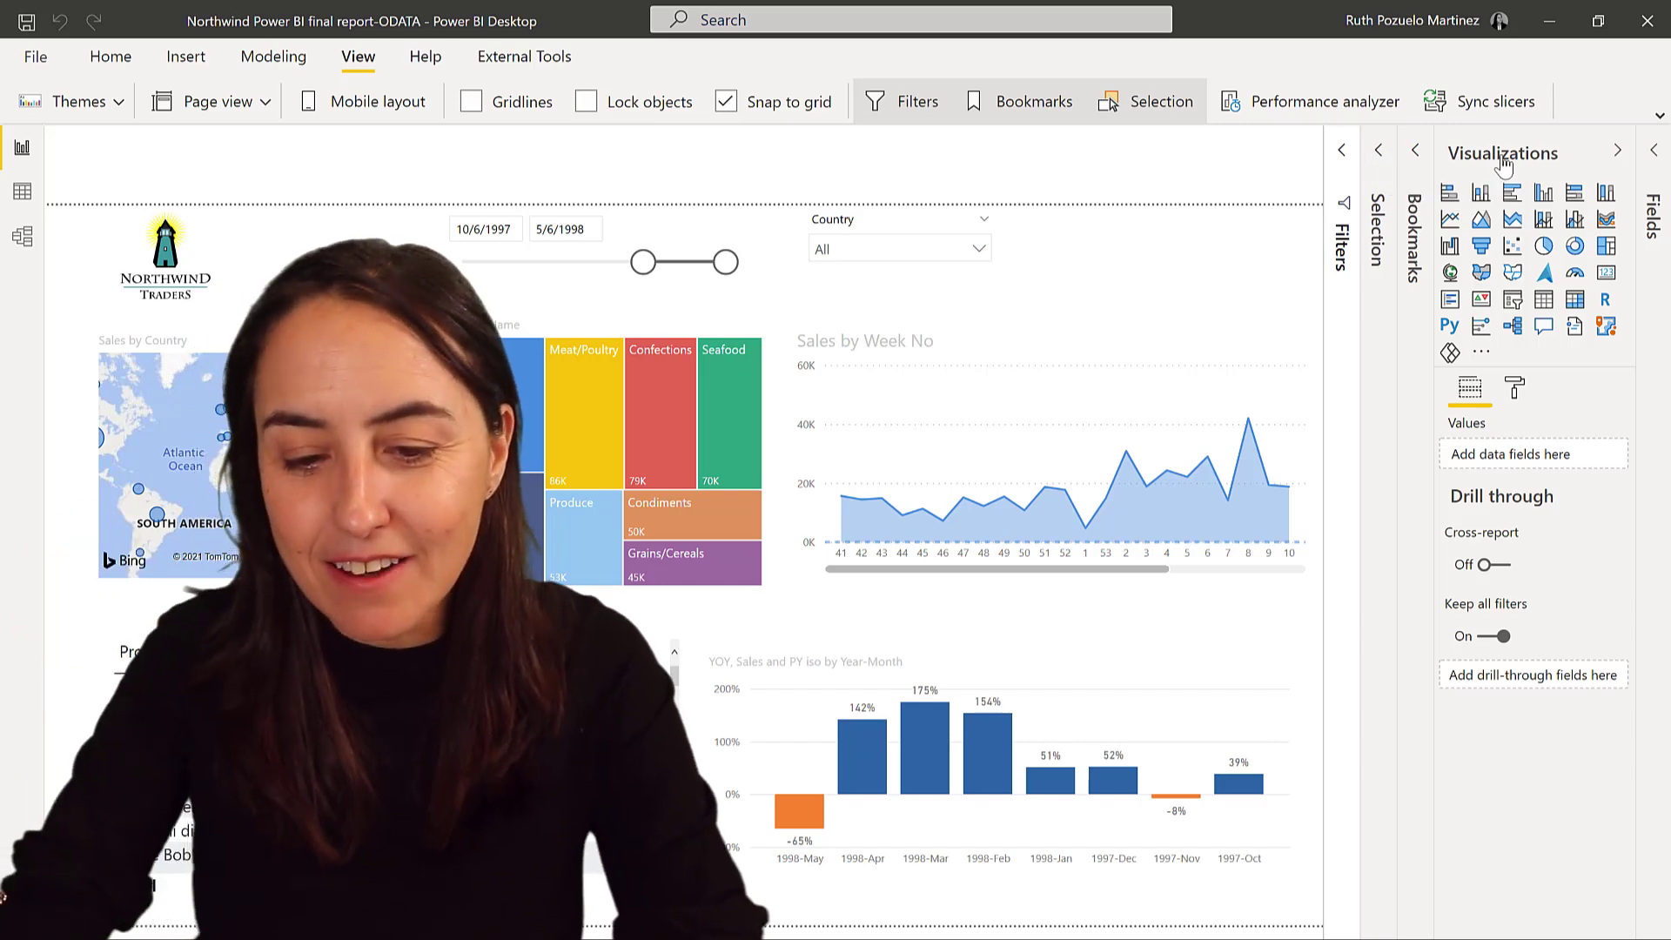
{"action": "left_click", "coordinate": [1502, 163]}
Expand the Filters pane, briefly check Fields, then expand Selection next to Filters
{"action": "left_click", "coordinate": [1503, 164]}
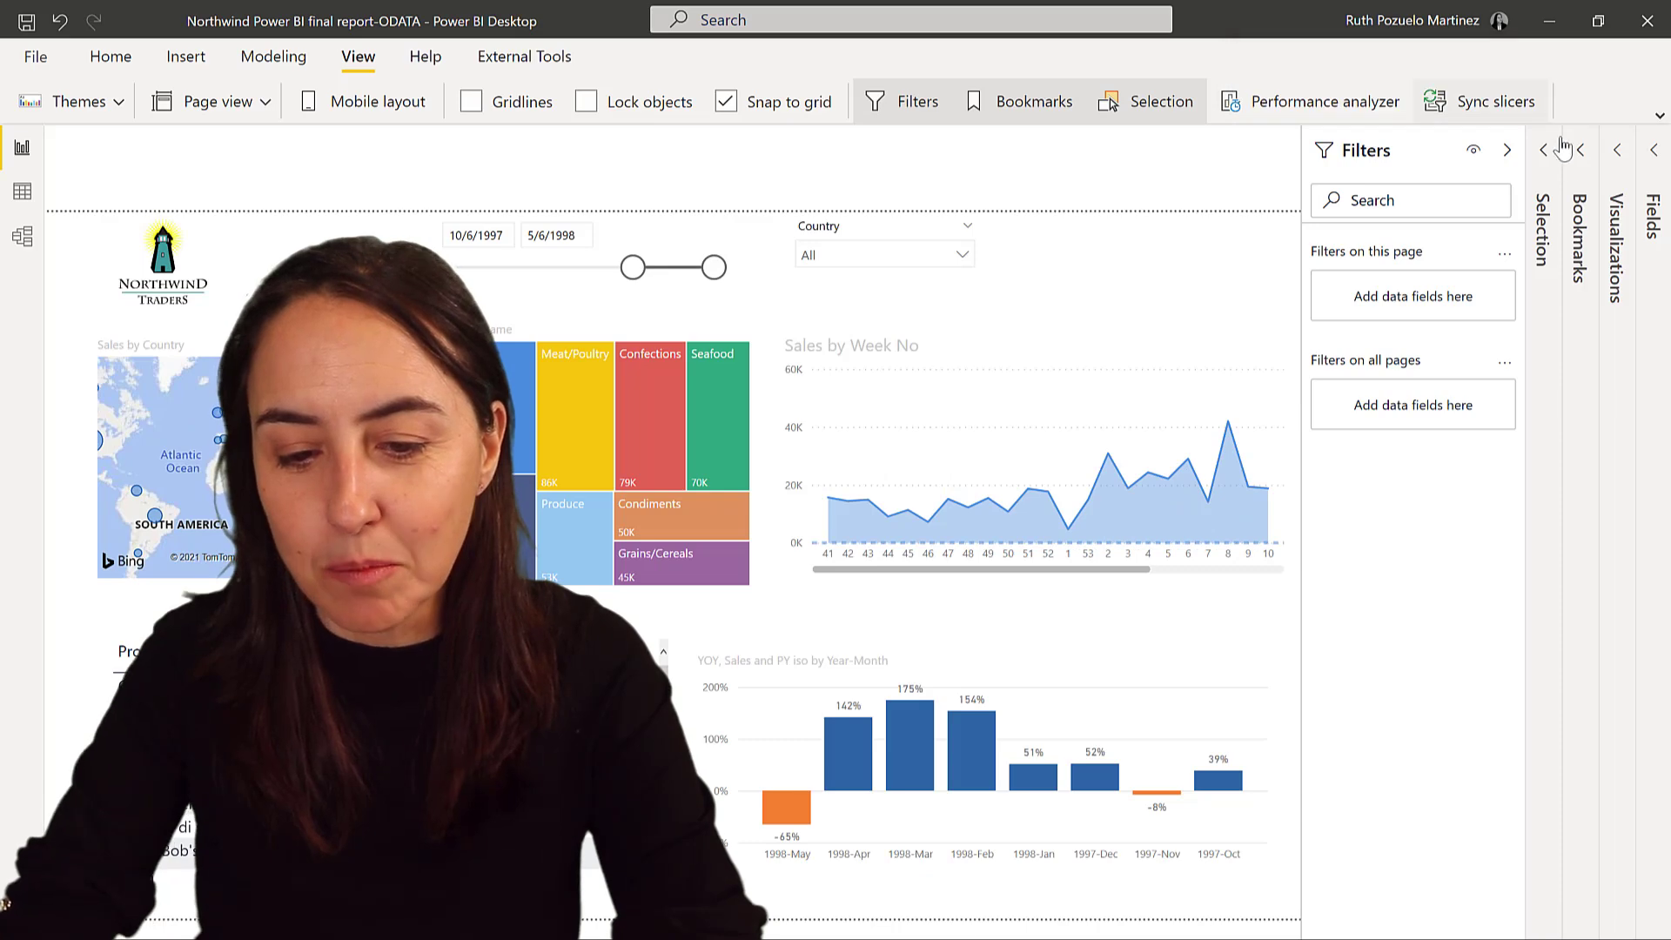
{"action": "left_click", "coordinate": [1646, 162]}
{"action": "left_click", "coordinate": [1516, 154]}
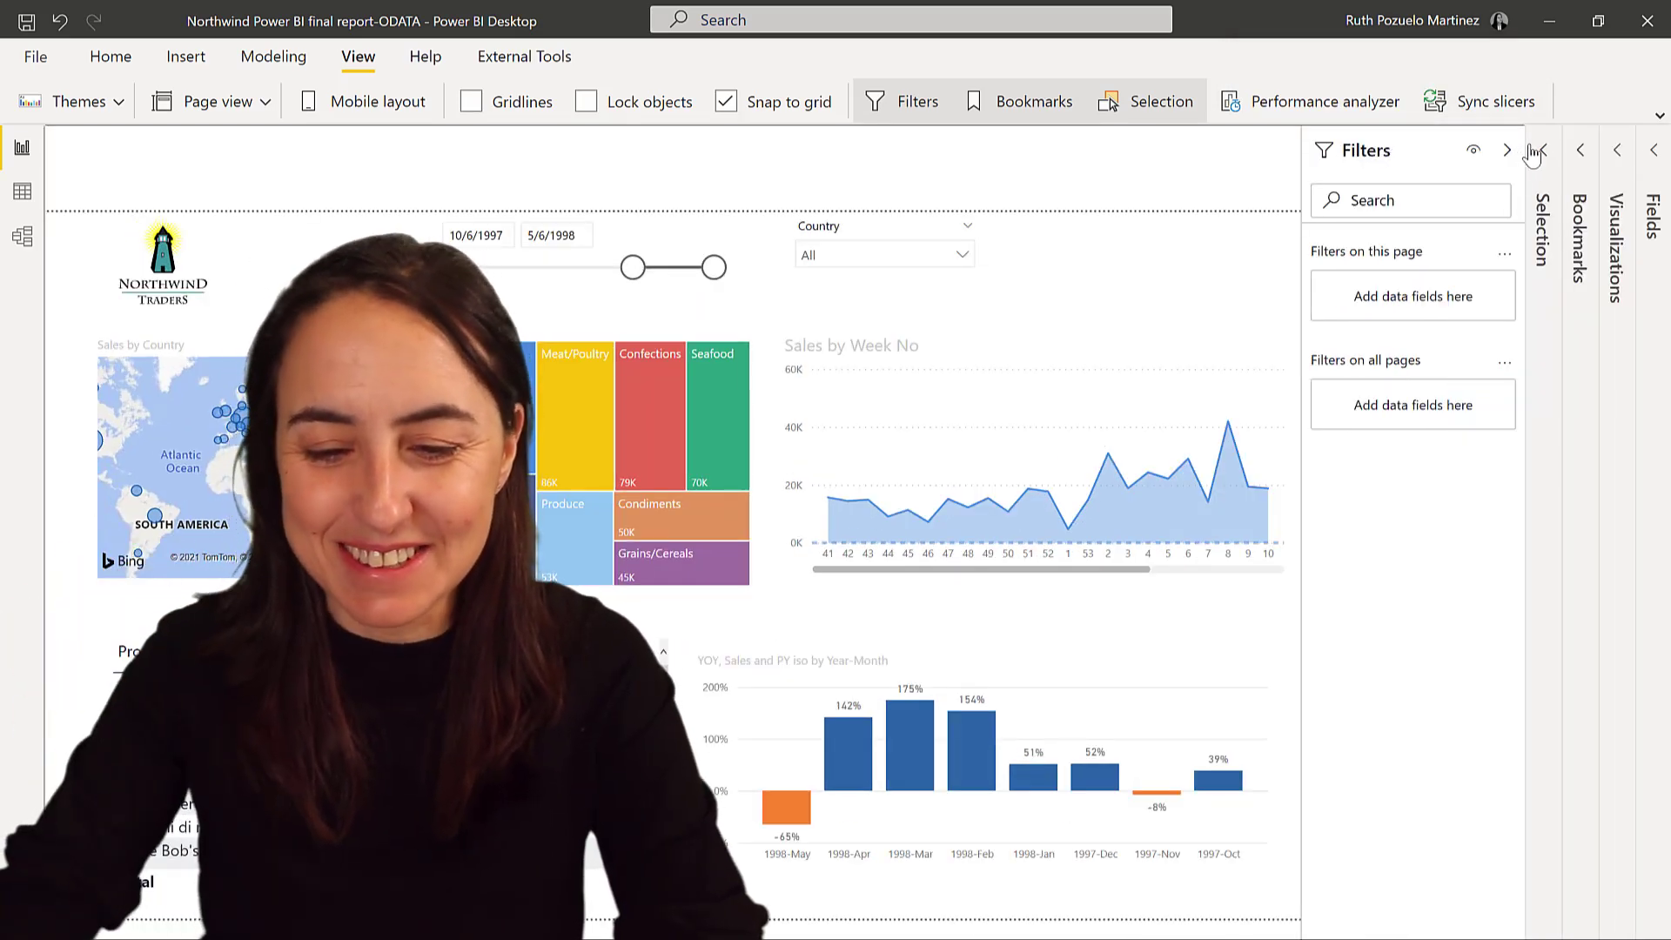
{"action": "left_click", "coordinate": [1555, 170]}
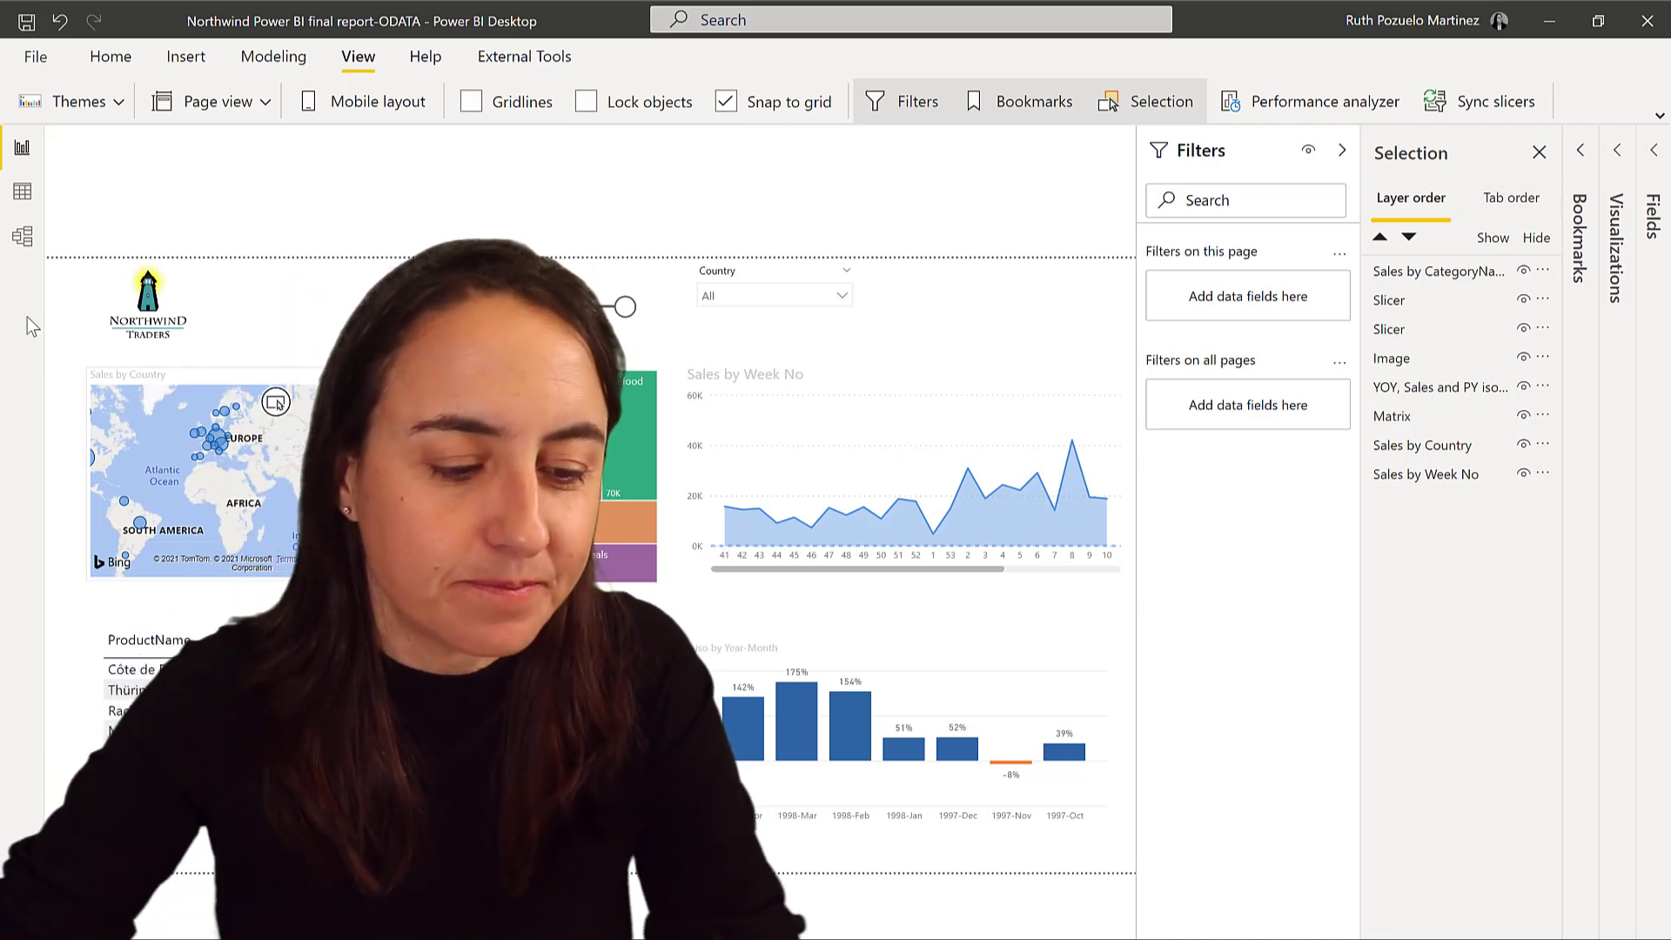
In Model view, expand the Previous years folder and select the Net Discount measure
{"action": "left_click", "coordinate": [24, 240]}
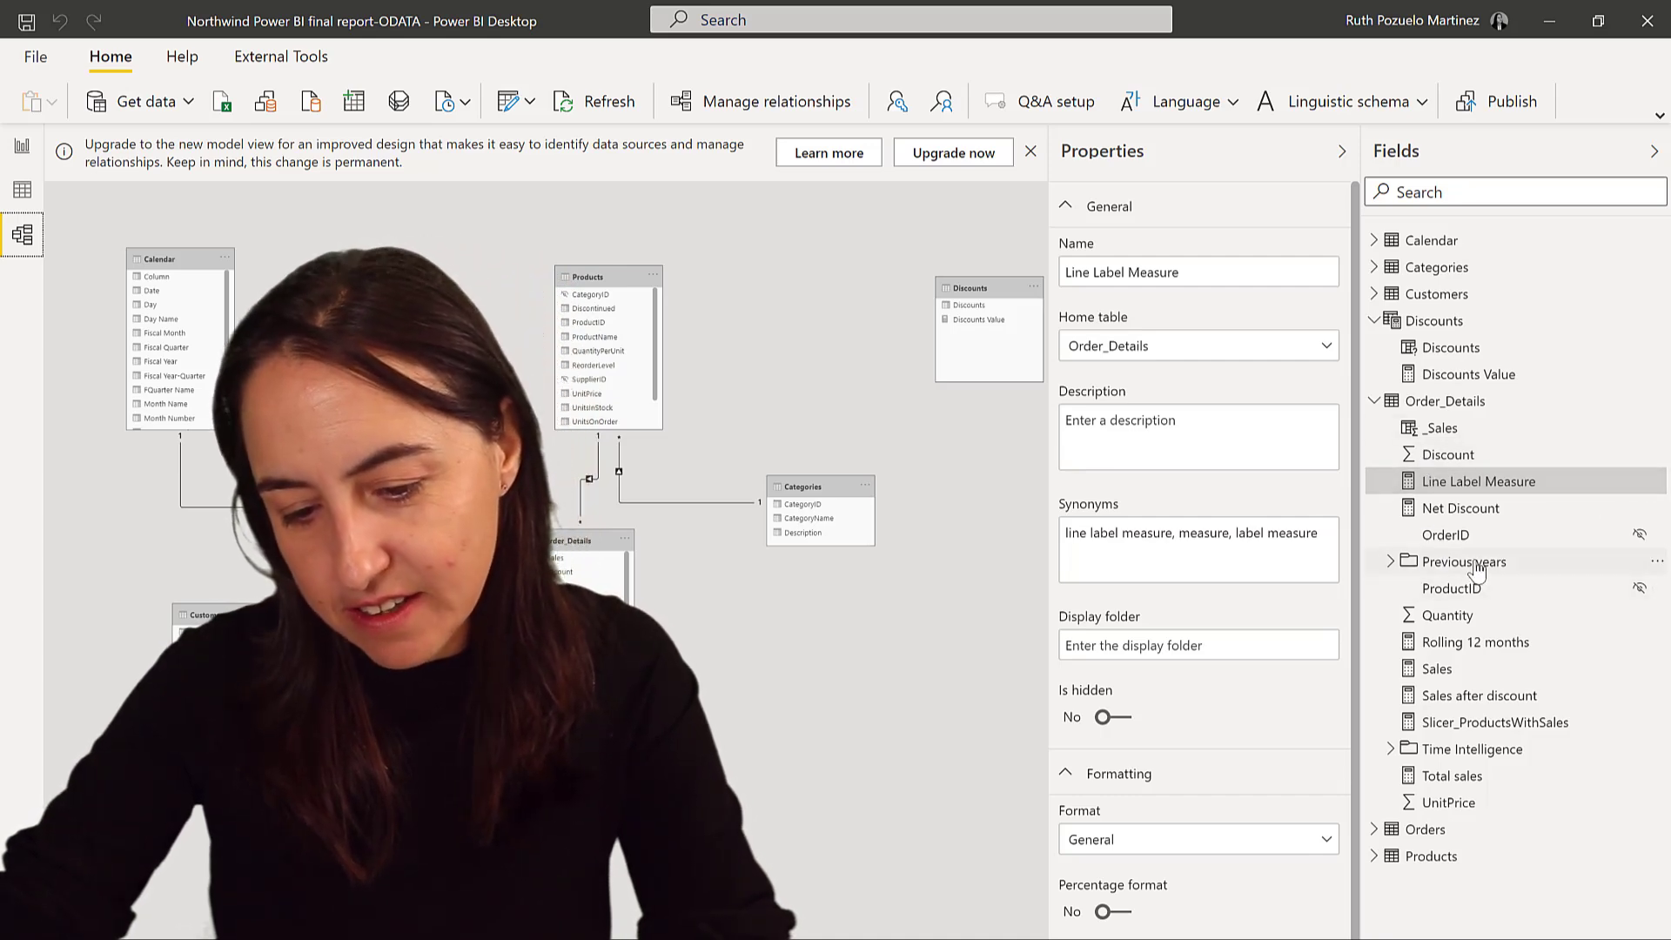
{"action": "left_click", "coordinate": [1394, 750]}
{"action": "left_click", "coordinate": [1390, 750]}
{"action": "left_click", "coordinate": [1391, 750]}
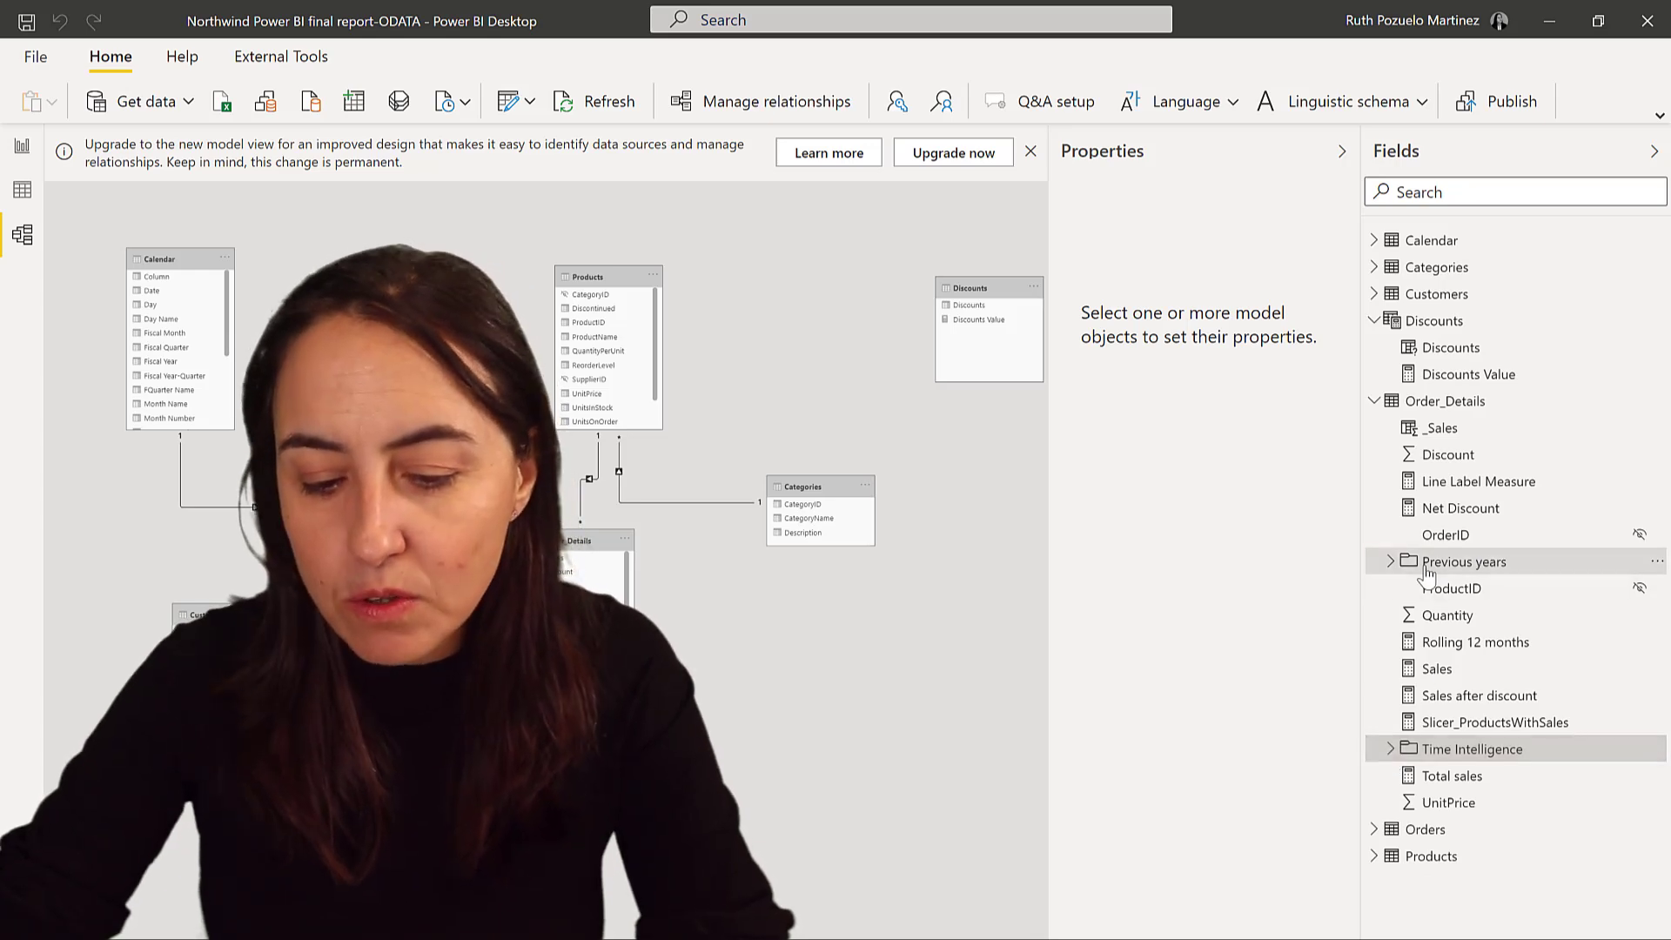
{"action": "left_click", "coordinate": [1392, 562]}
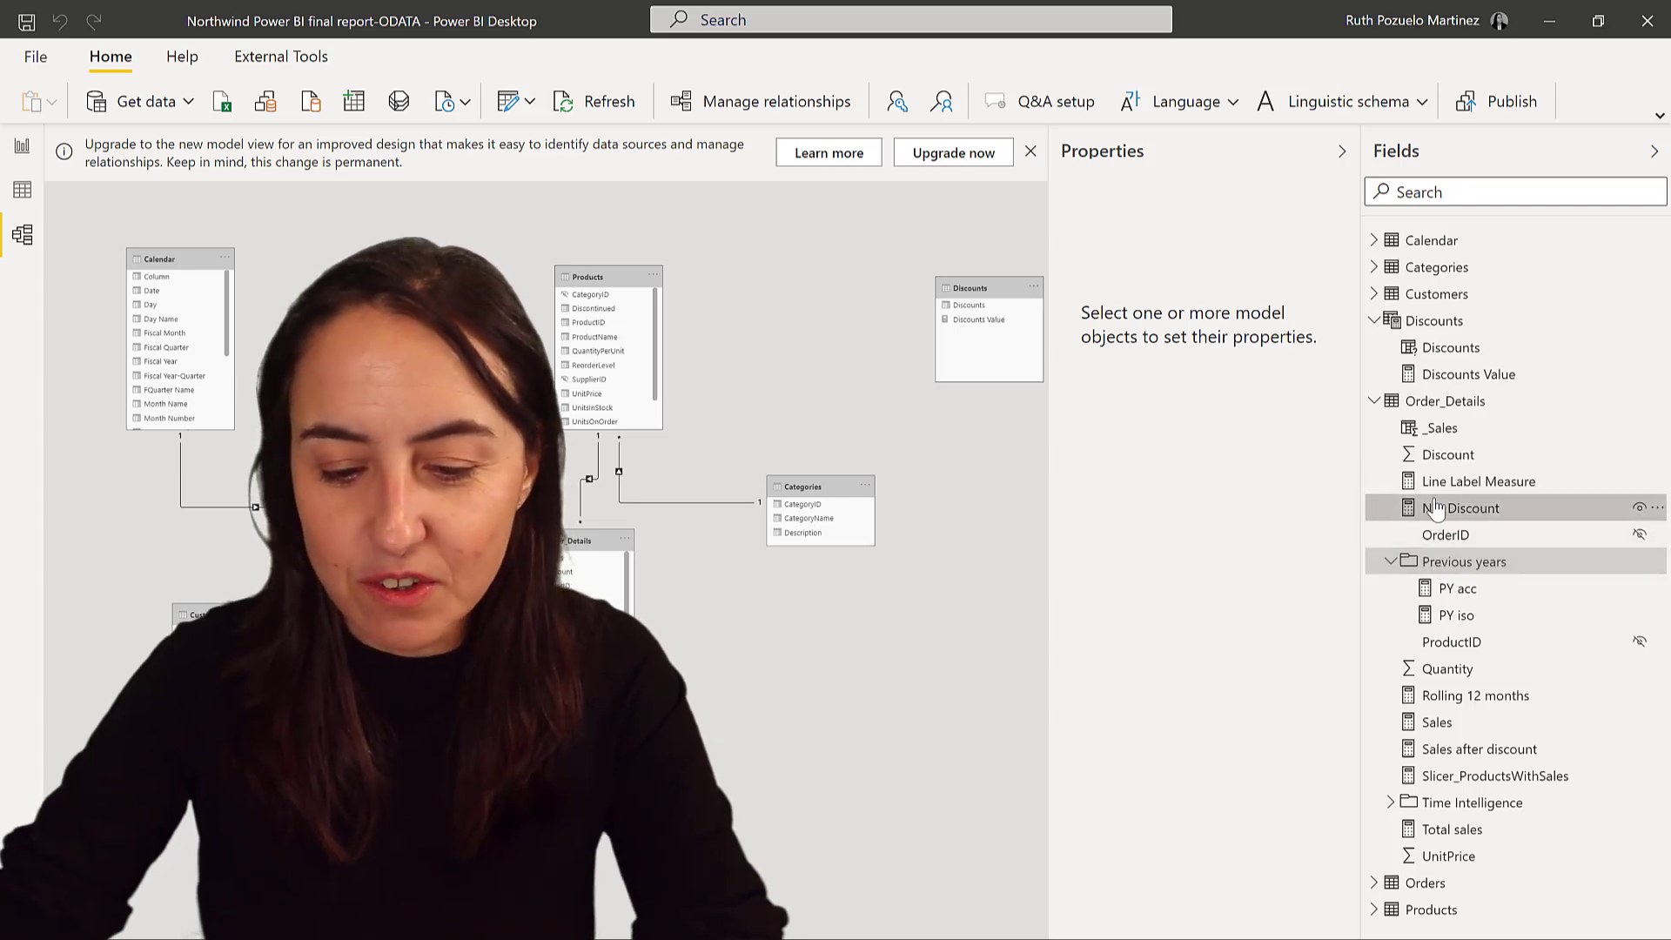
{"action": "left_click", "coordinate": [1490, 517]}
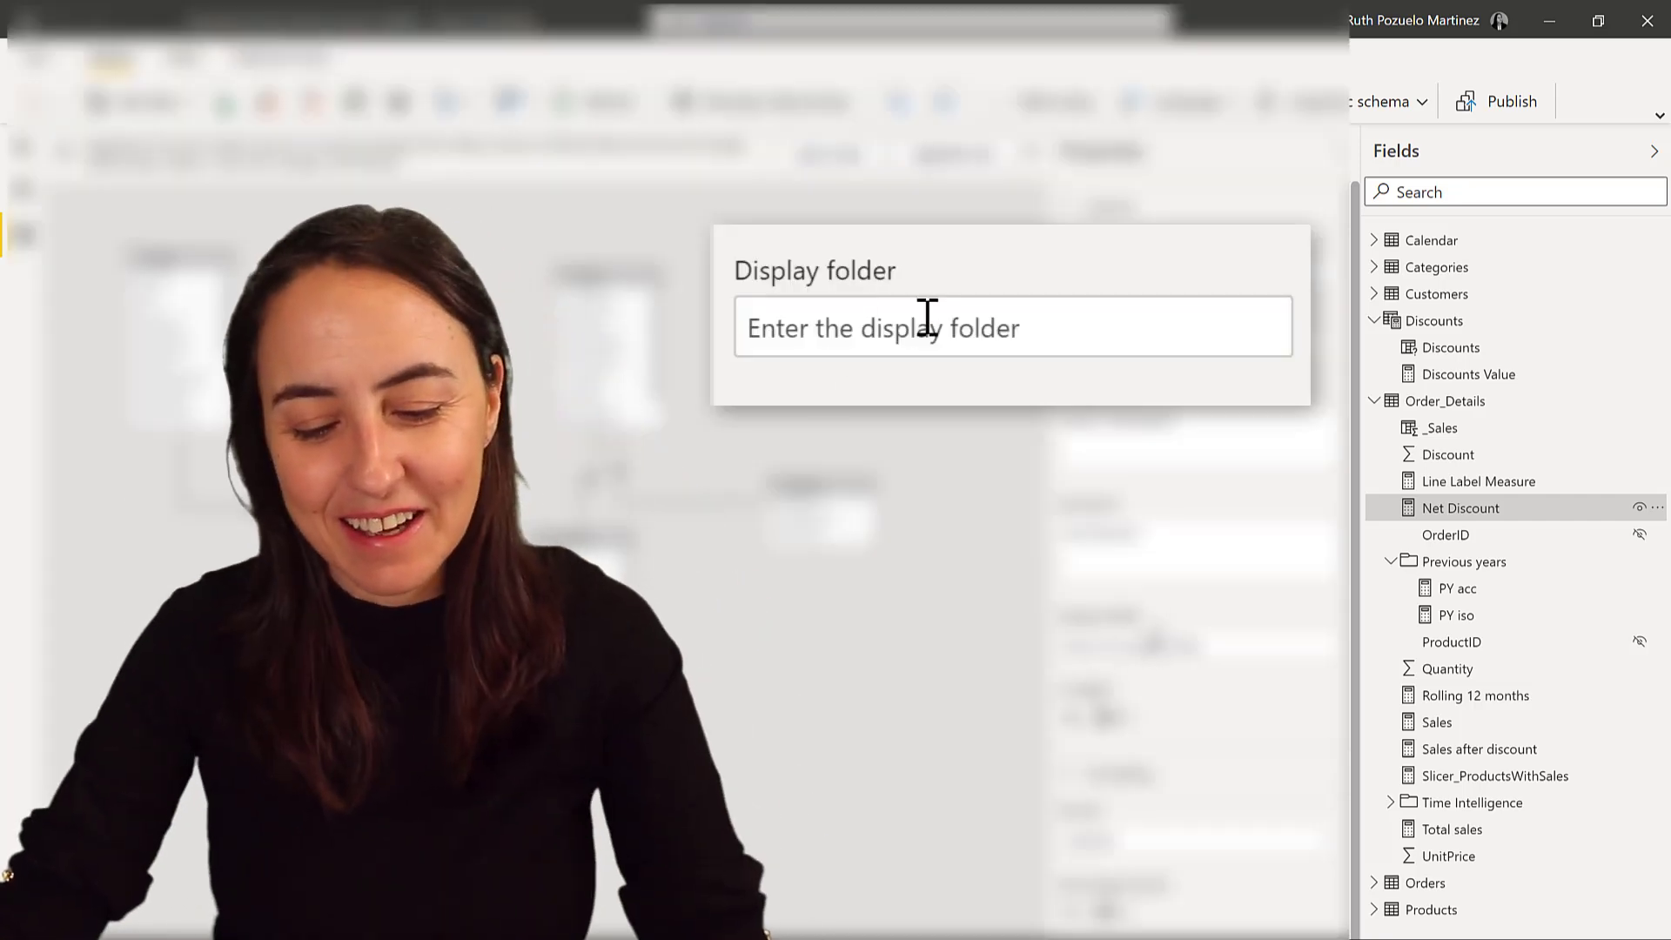
Set Net Discount's display folder to Folder\Subfolder under Order_Details
{"action": "left_click", "coordinate": [931, 332]}
{"action": "type", "text": "Folder/Subfolder"}
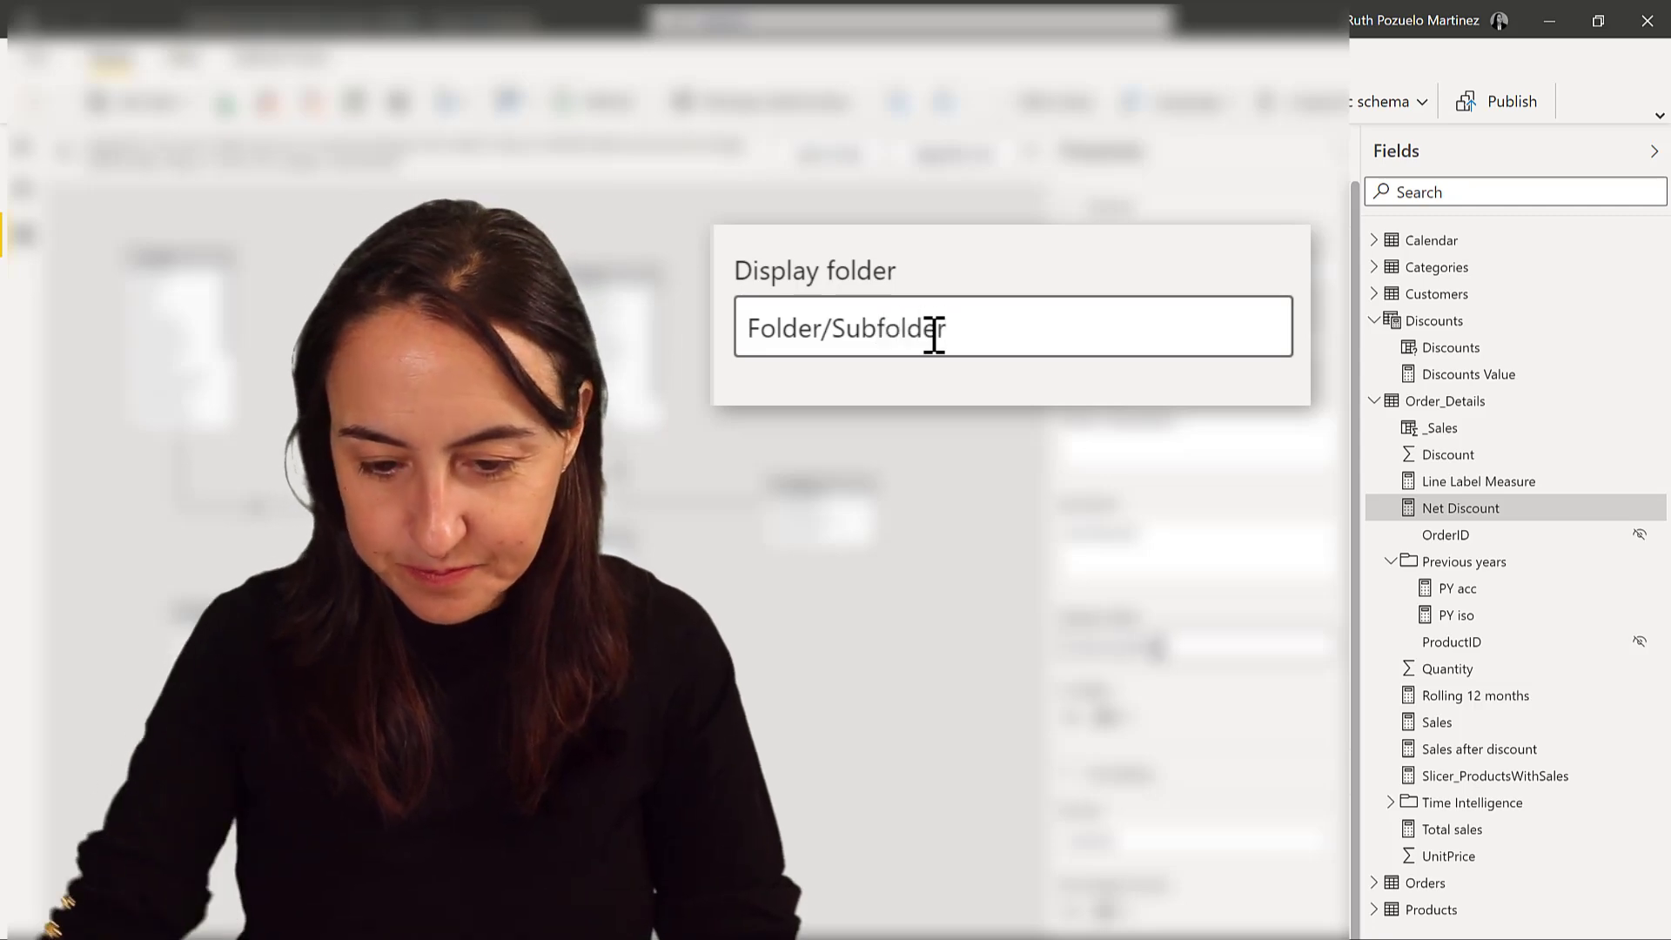
{"action": "left_click", "coordinate": [853, 283]}
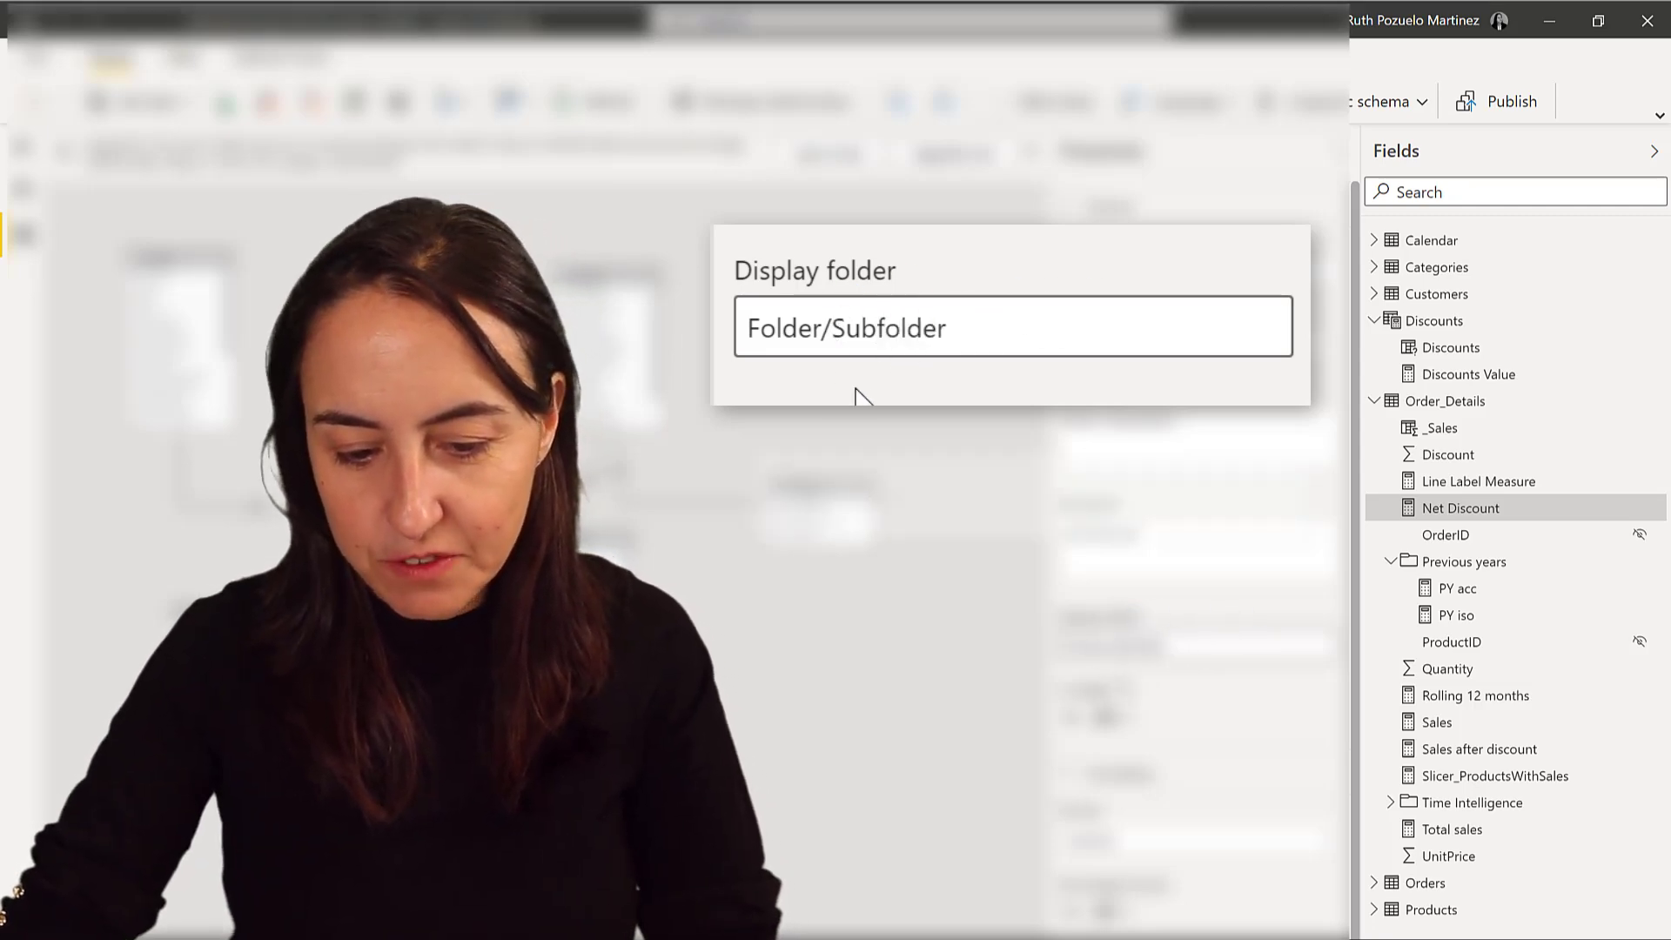
{"action": "key", "text": "Return"}
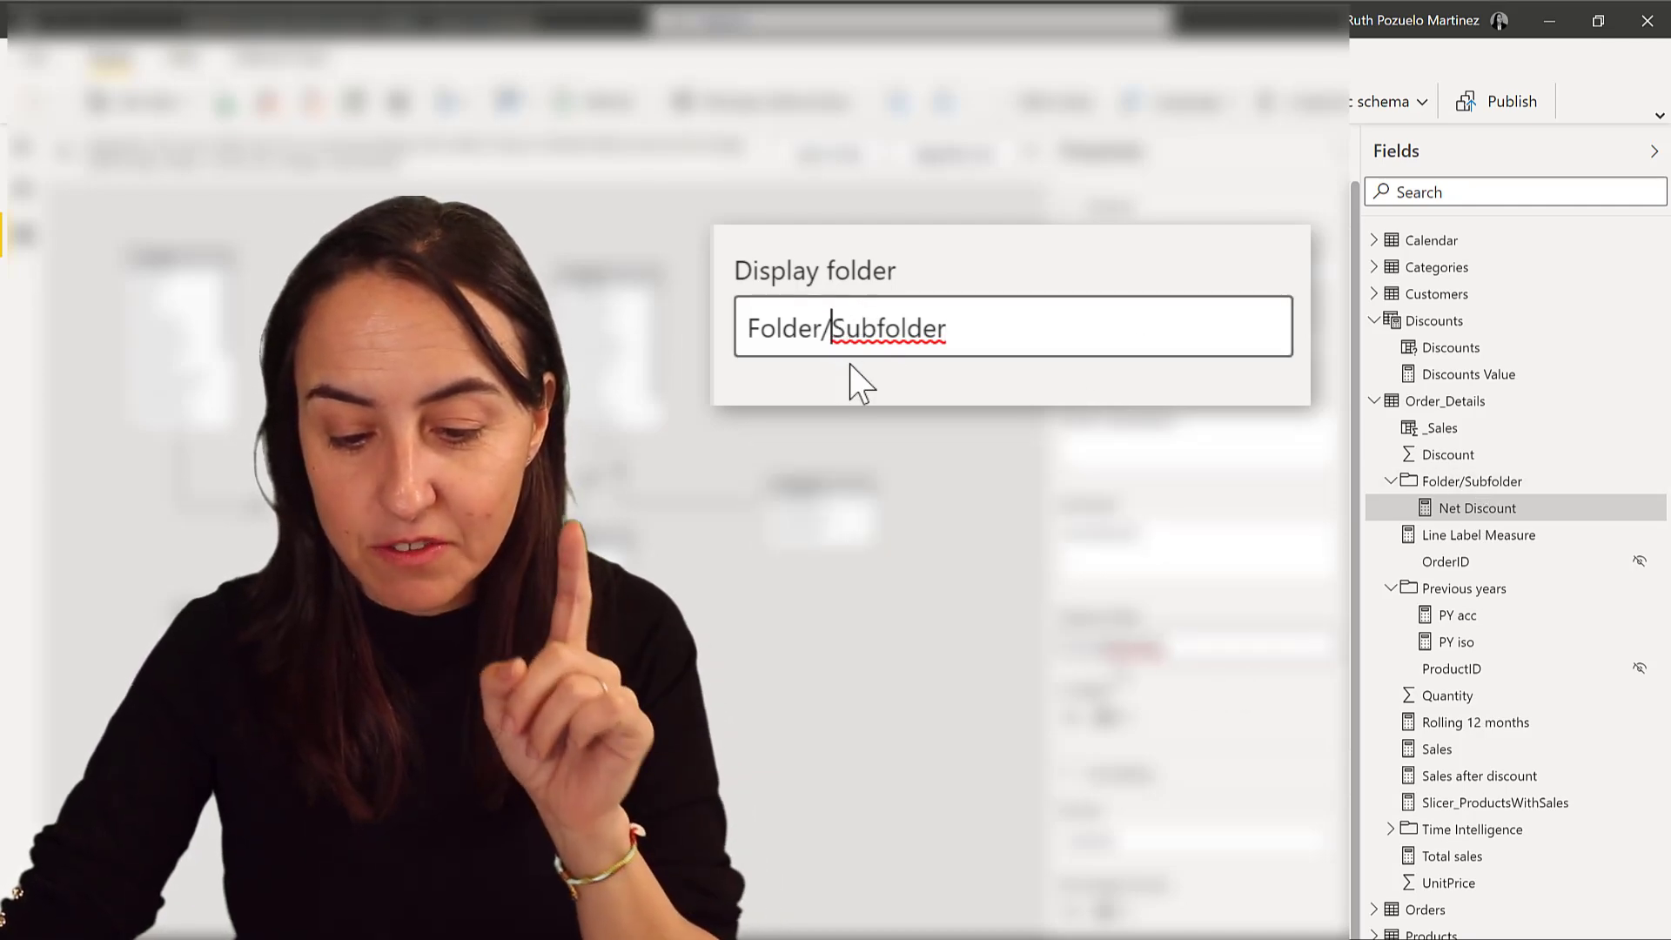
{"action": "key", "text": "BackSpace"}
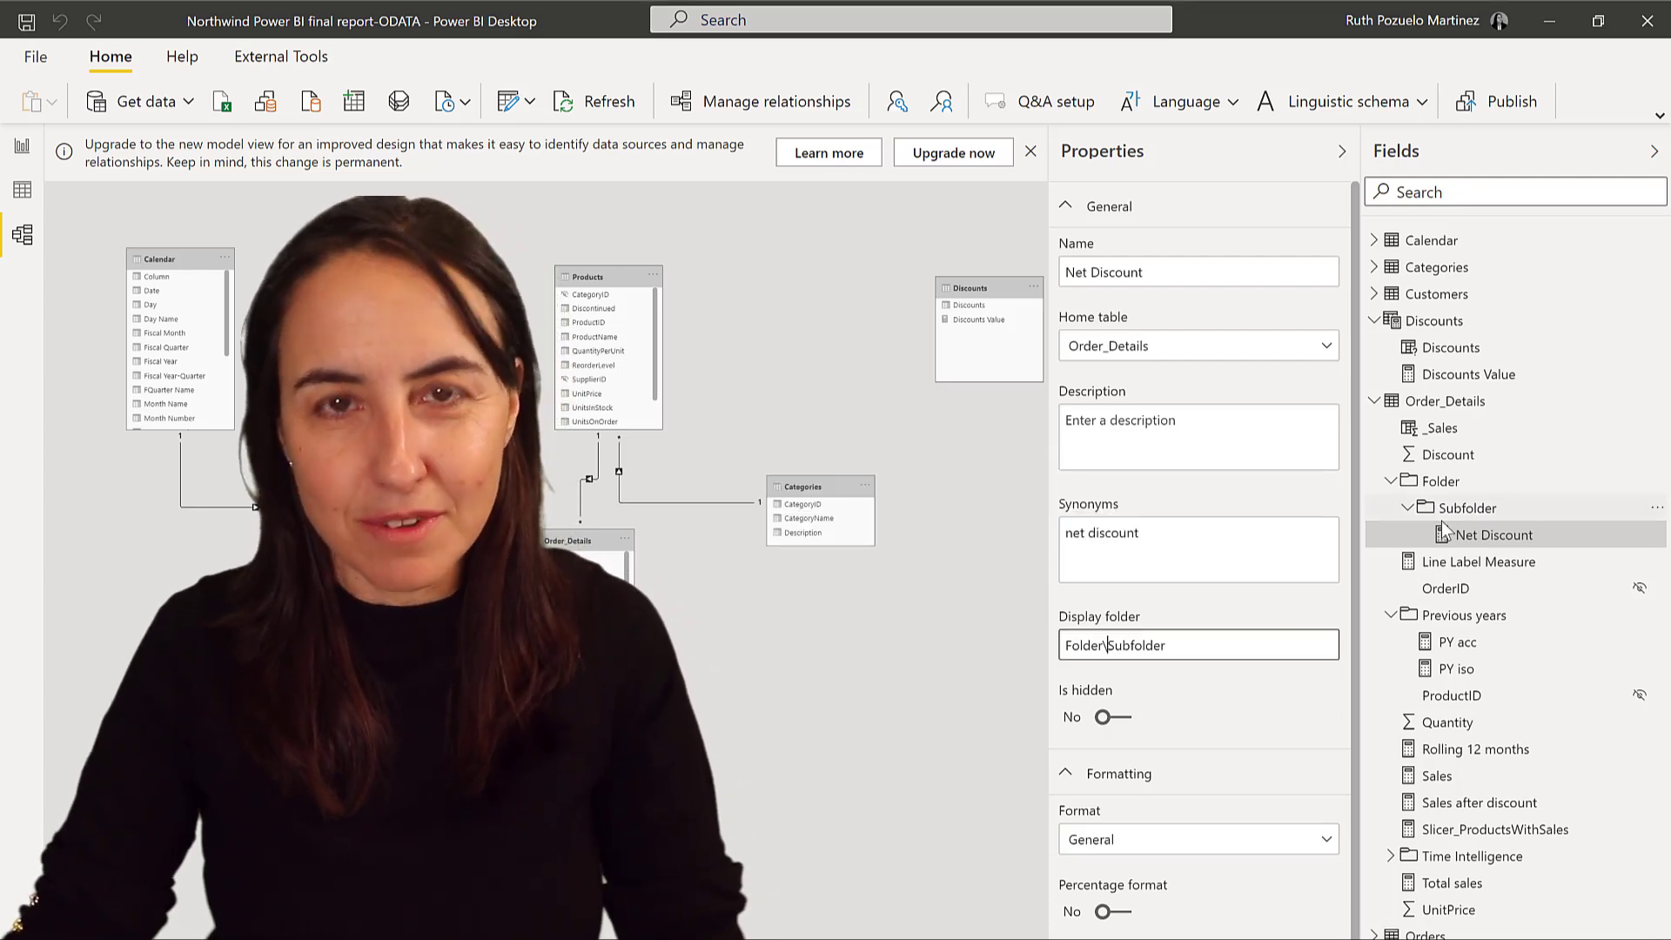
Erase Net Discount's display folder text and apply the empty value
{"action": "key", "text": "BackSpace"}
{"action": "key", "text": "BackSpace"}
{"action": "key", "text": "BackSpace"}
{"action": "key", "text": "BackSpace"}
{"action": "key", "text": "BackSpace"}
{"action": "key", "text": "BackSpace"}
{"action": "key", "text": "BackSpace"}
{"action": "key", "text": "BackSpace"}
{"action": "key", "text": "BackSpace"}
{"action": "key", "text": "BackSpace"}
{"action": "key", "text": "BackSpace"}
{"action": "key", "text": "BackSpace"}
{"action": "key", "text": "BackSpace"}
{"action": "key", "text": "BackSpace"}
{"action": "key", "text": "BackSpace"}
{"action": "key", "text": "BackSpace"}
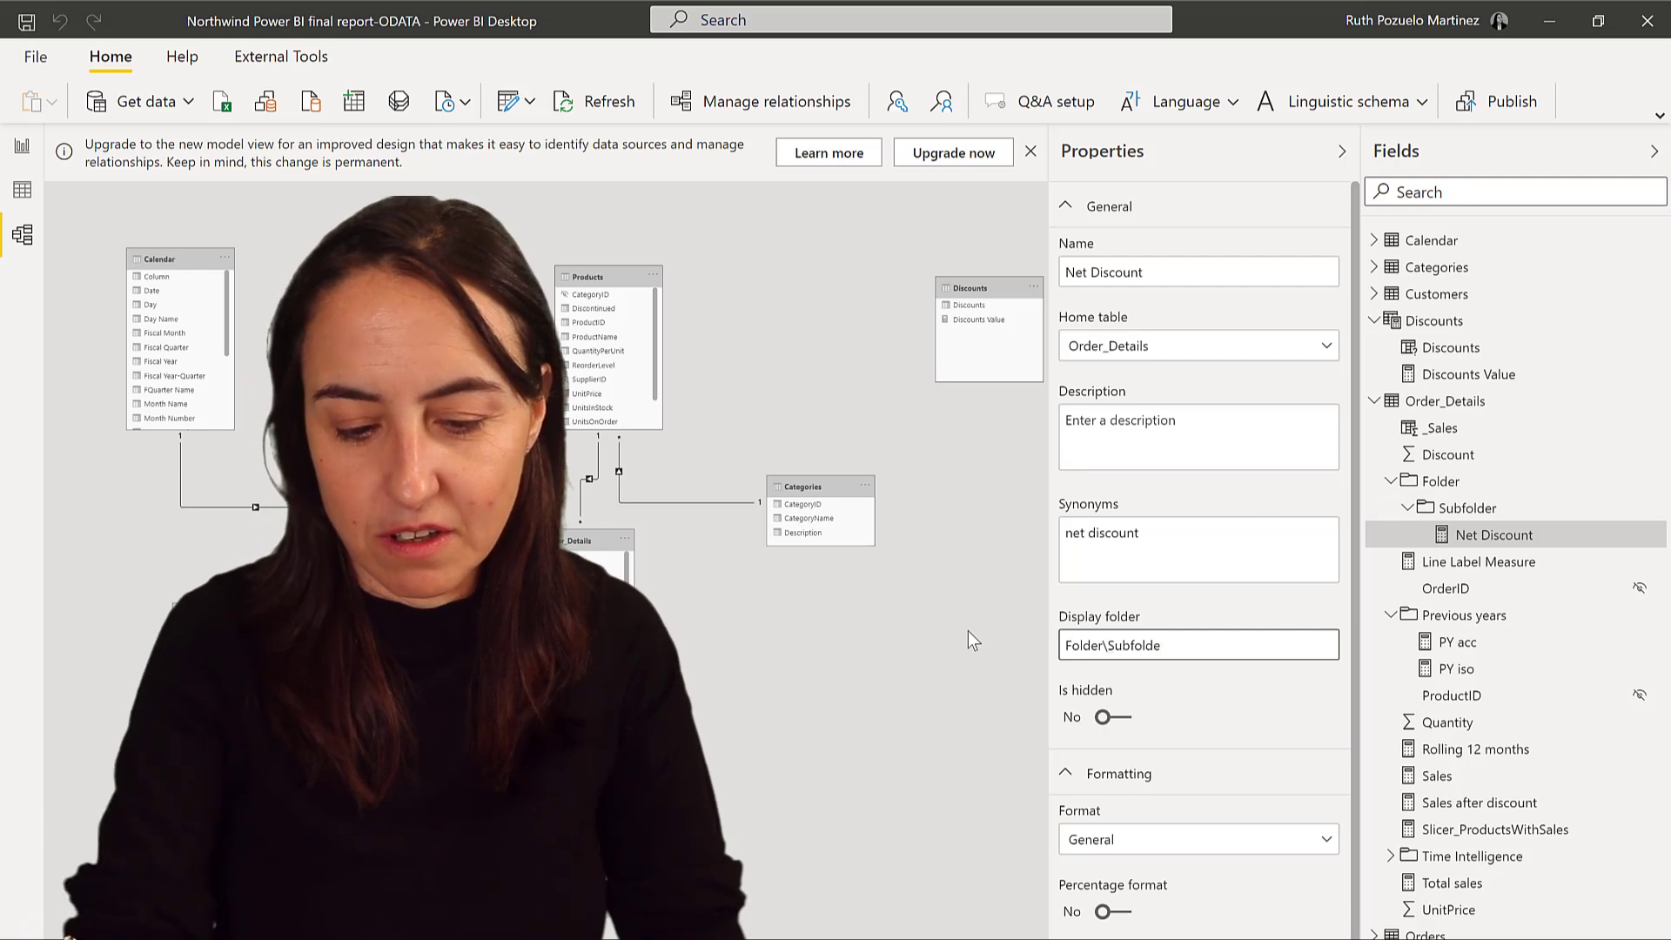
{"action": "left_click", "coordinate": [1235, 714]}
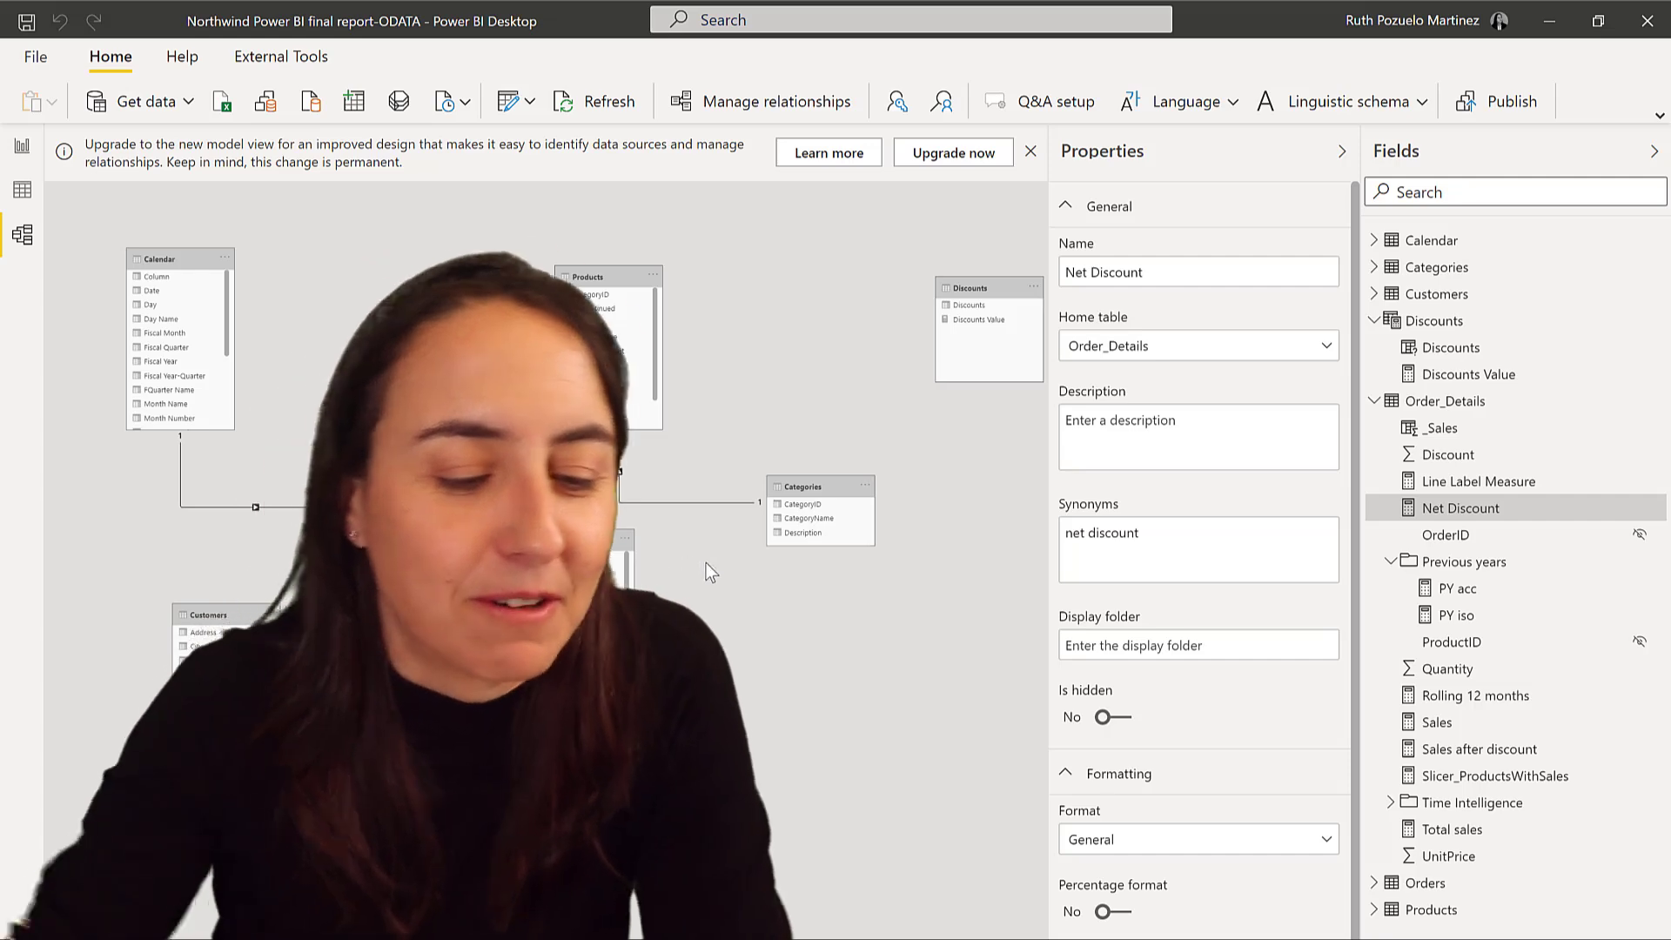
Launch Transform data and select the CompanyName cell in row 22 of Customers
{"action": "left_click", "coordinate": [514, 98]}
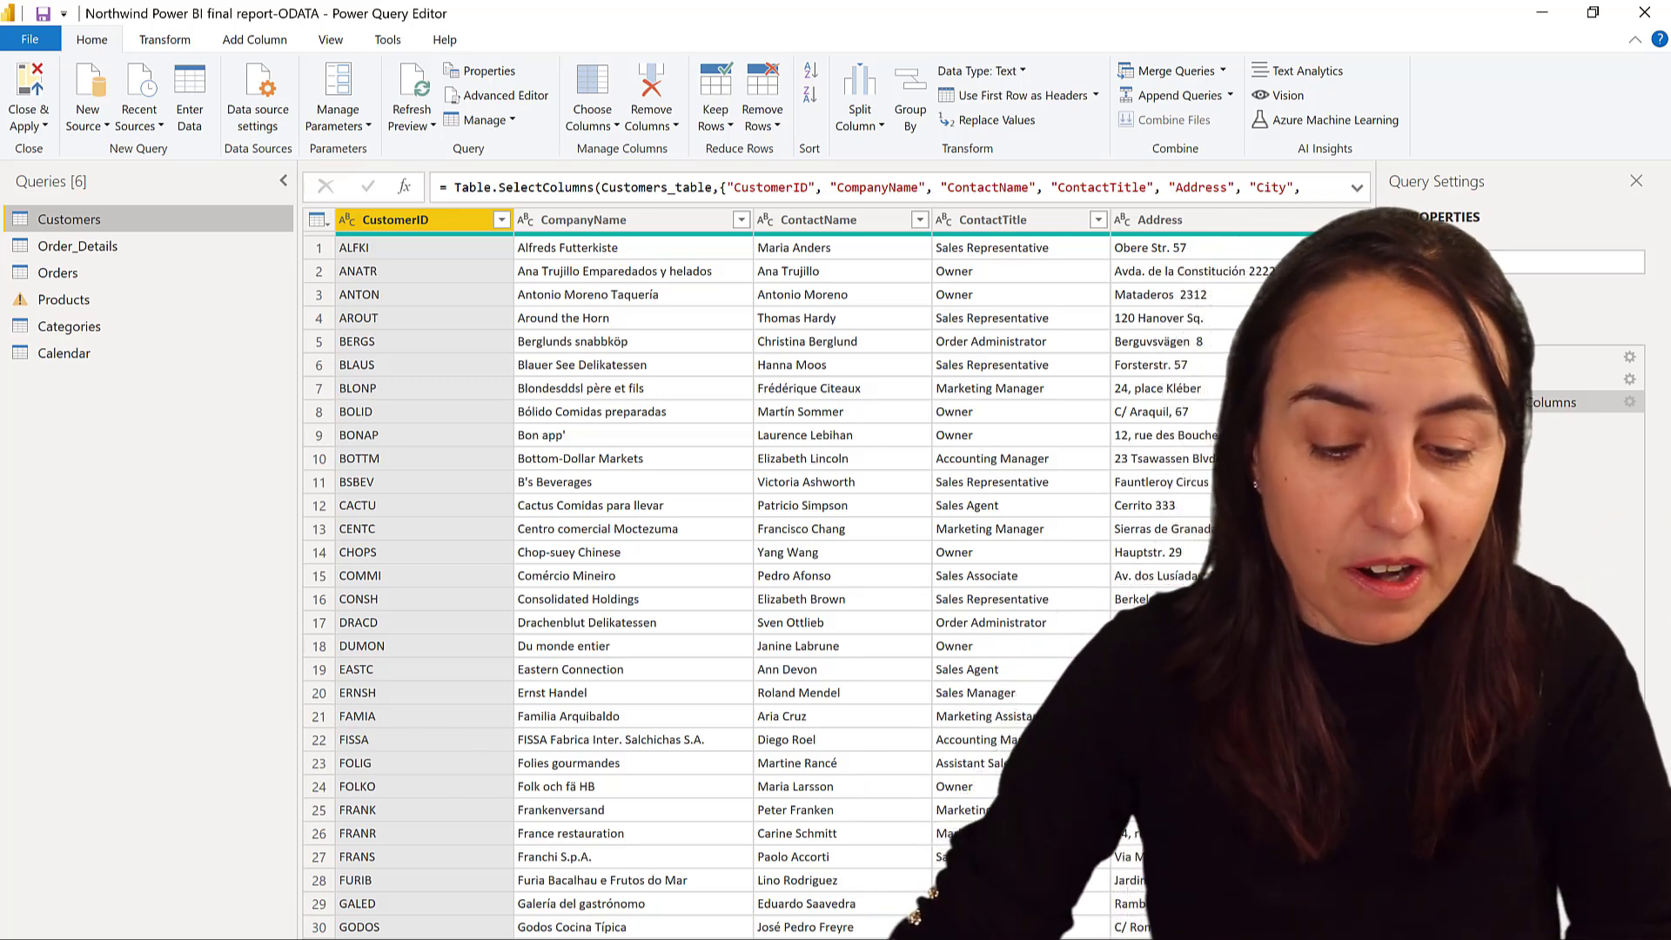
{"action": "left_click", "coordinate": [646, 741]}
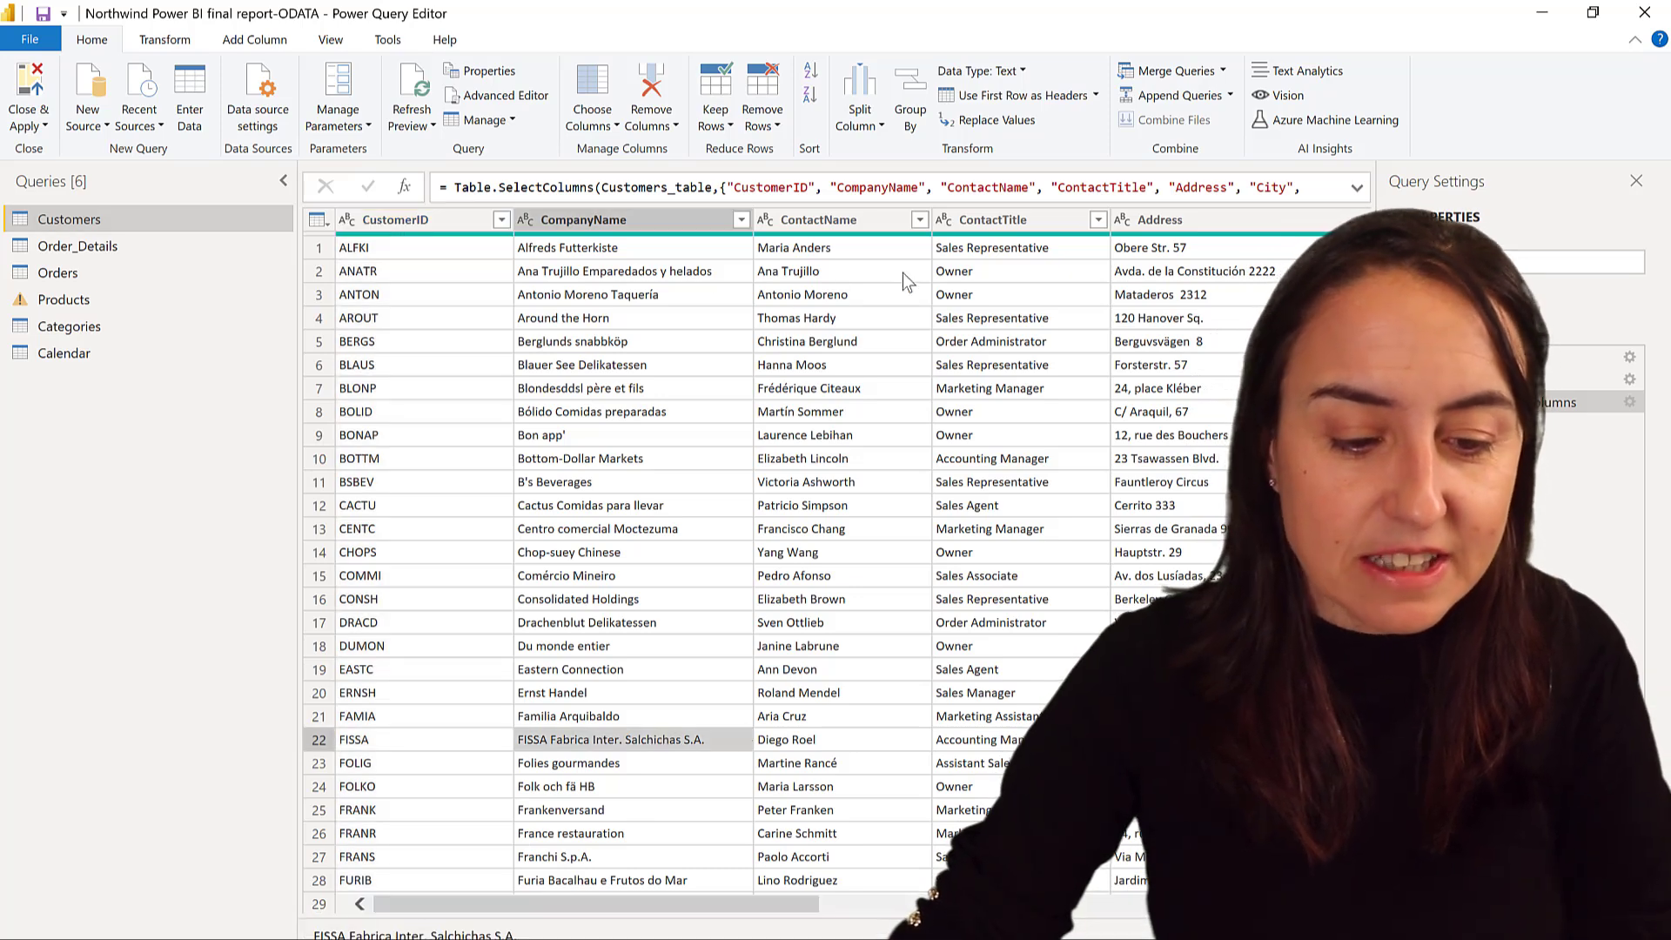
Inspect the CompanyName column and cell context menus, then show the View tab's preview options
{"action": "right_click", "coordinate": [640, 216]}
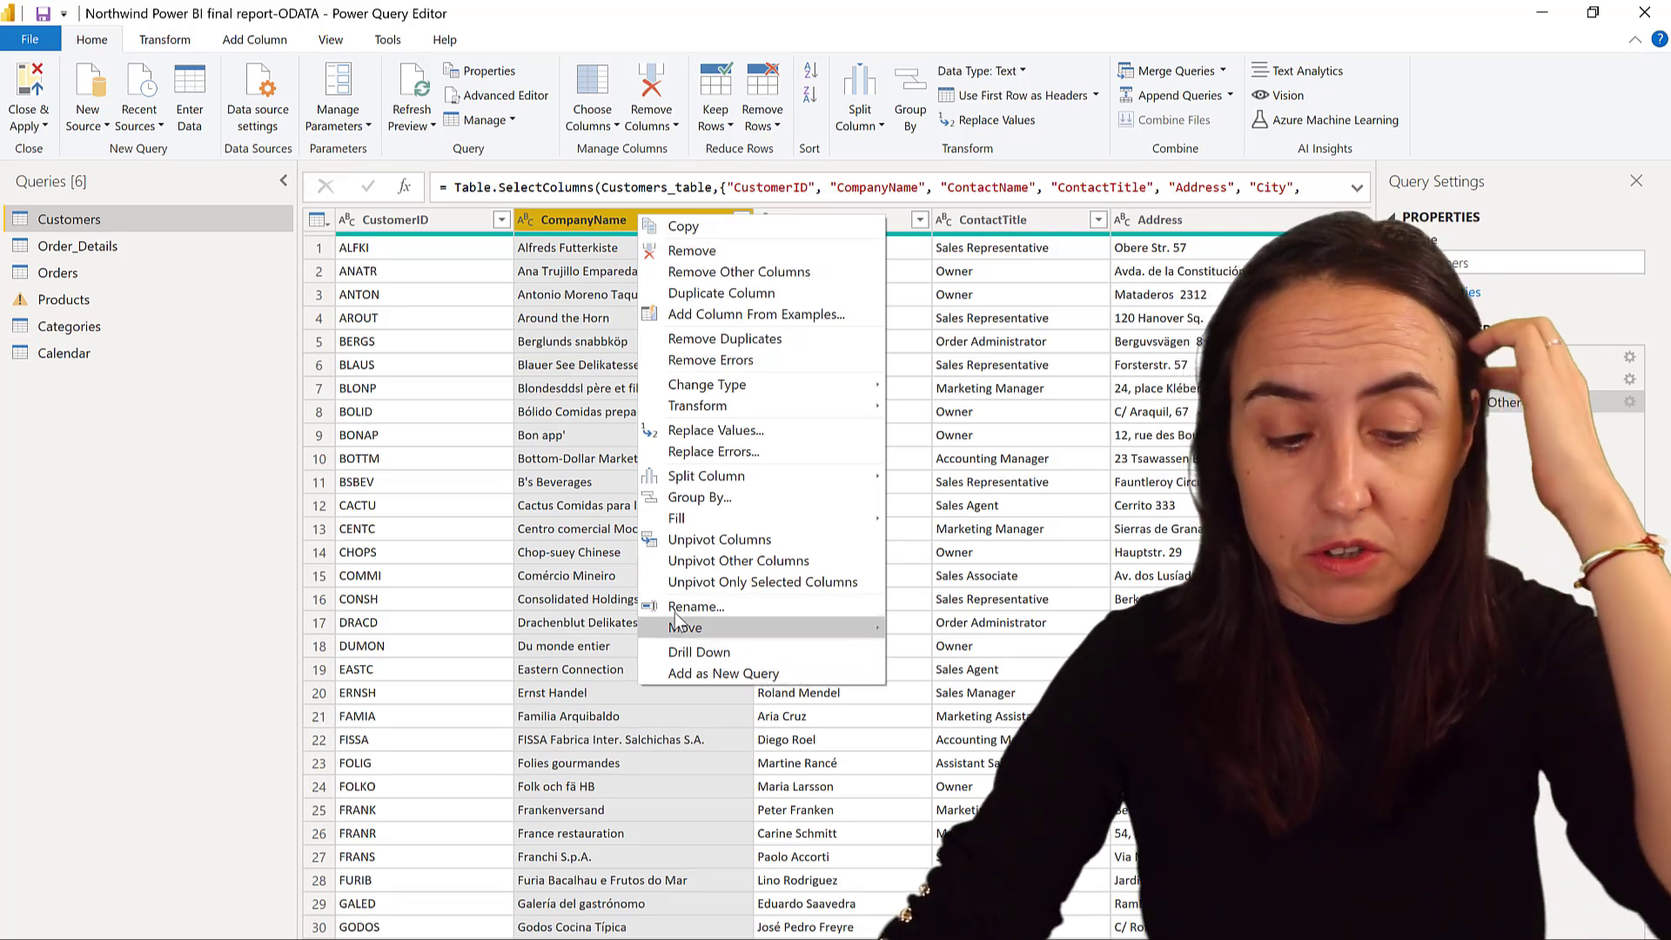
{"action": "left_click", "coordinate": [582, 461]}
{"action": "right_click", "coordinate": [603, 470]}
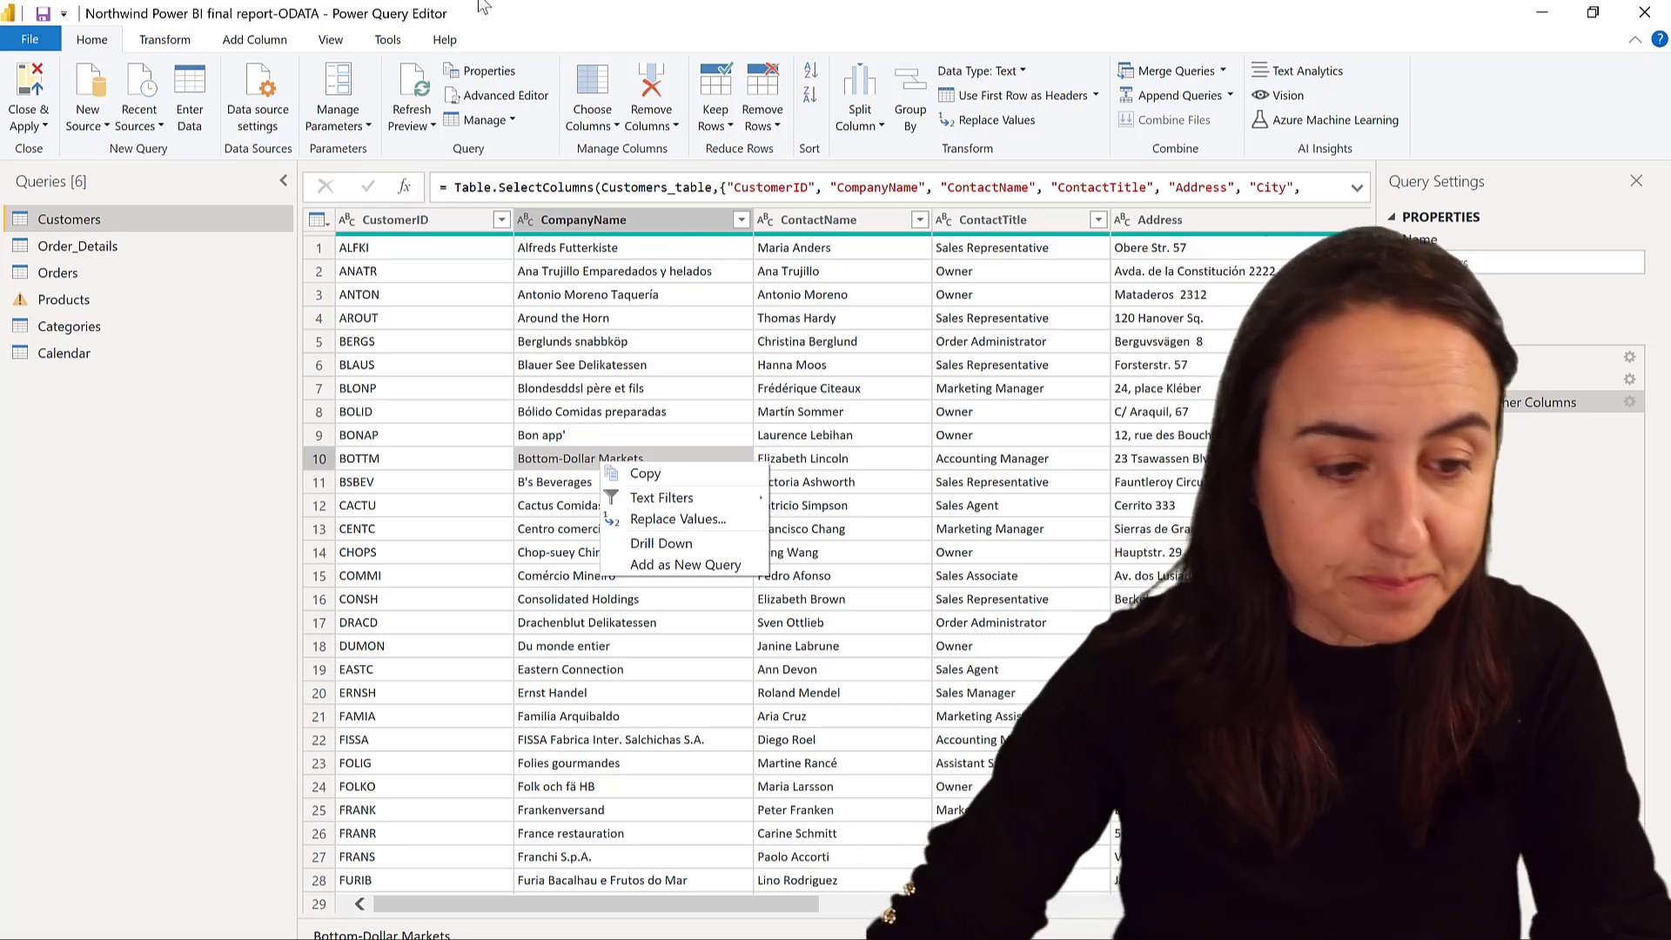
{"action": "left_click", "coordinate": [383, 42]}
{"action": "left_click", "coordinate": [339, 37]}
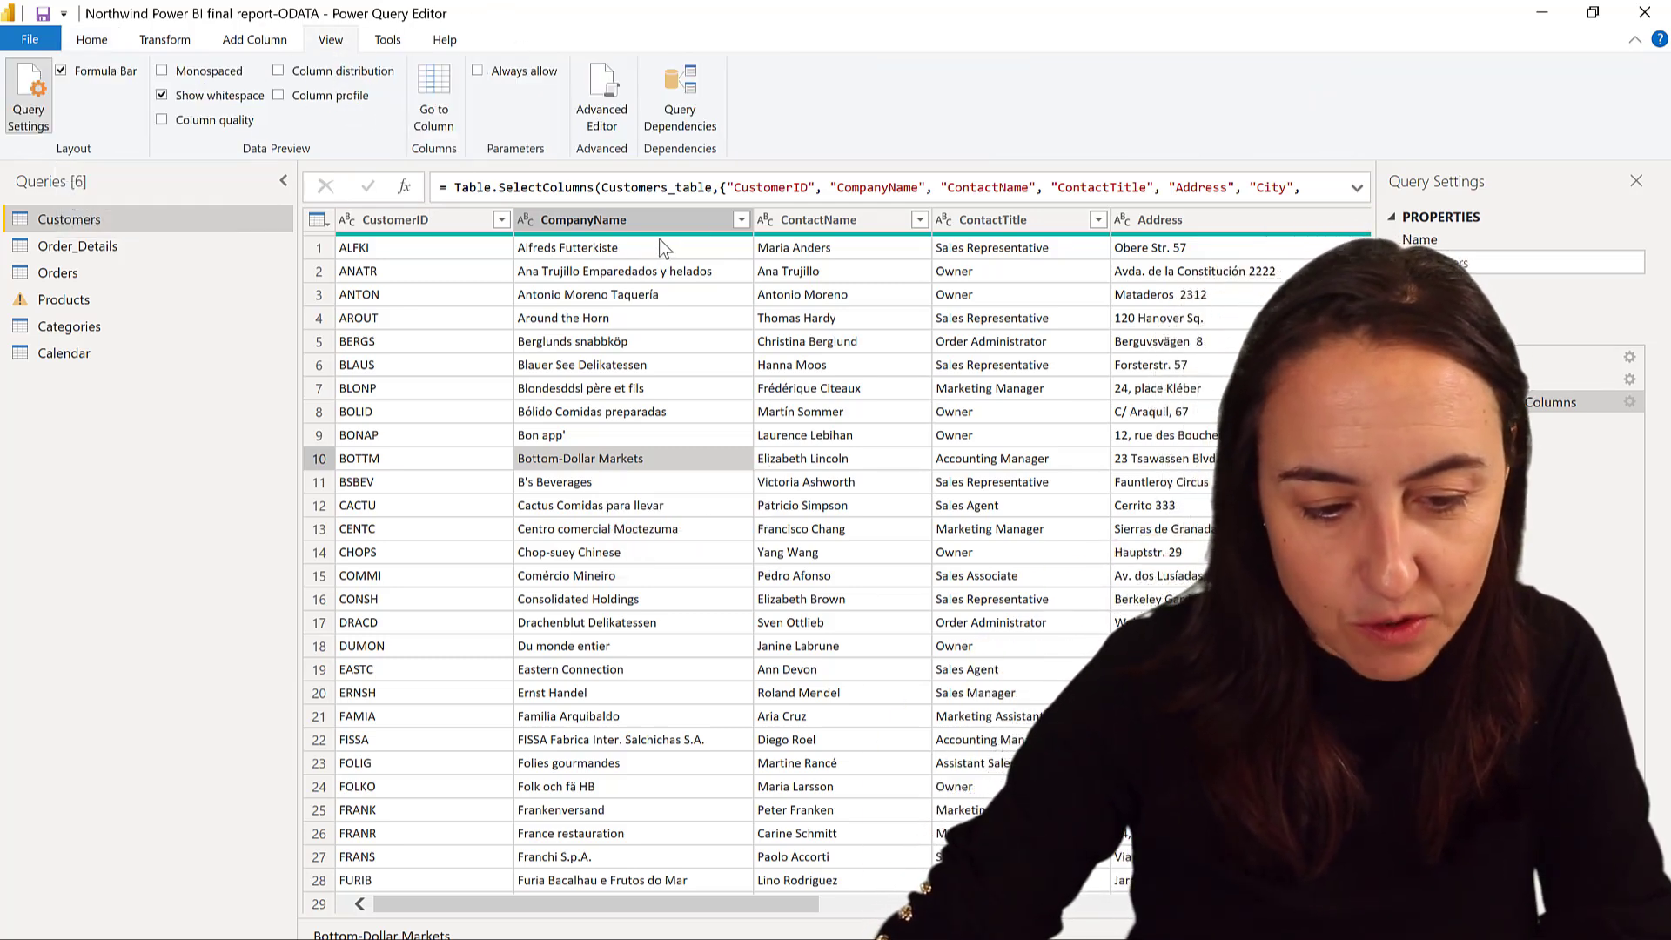
Bring up CompanyName's column quality menu with Copy Quality Metrics, Keep Errors and Remove Empty
{"action": "right_click", "coordinate": [664, 235]}
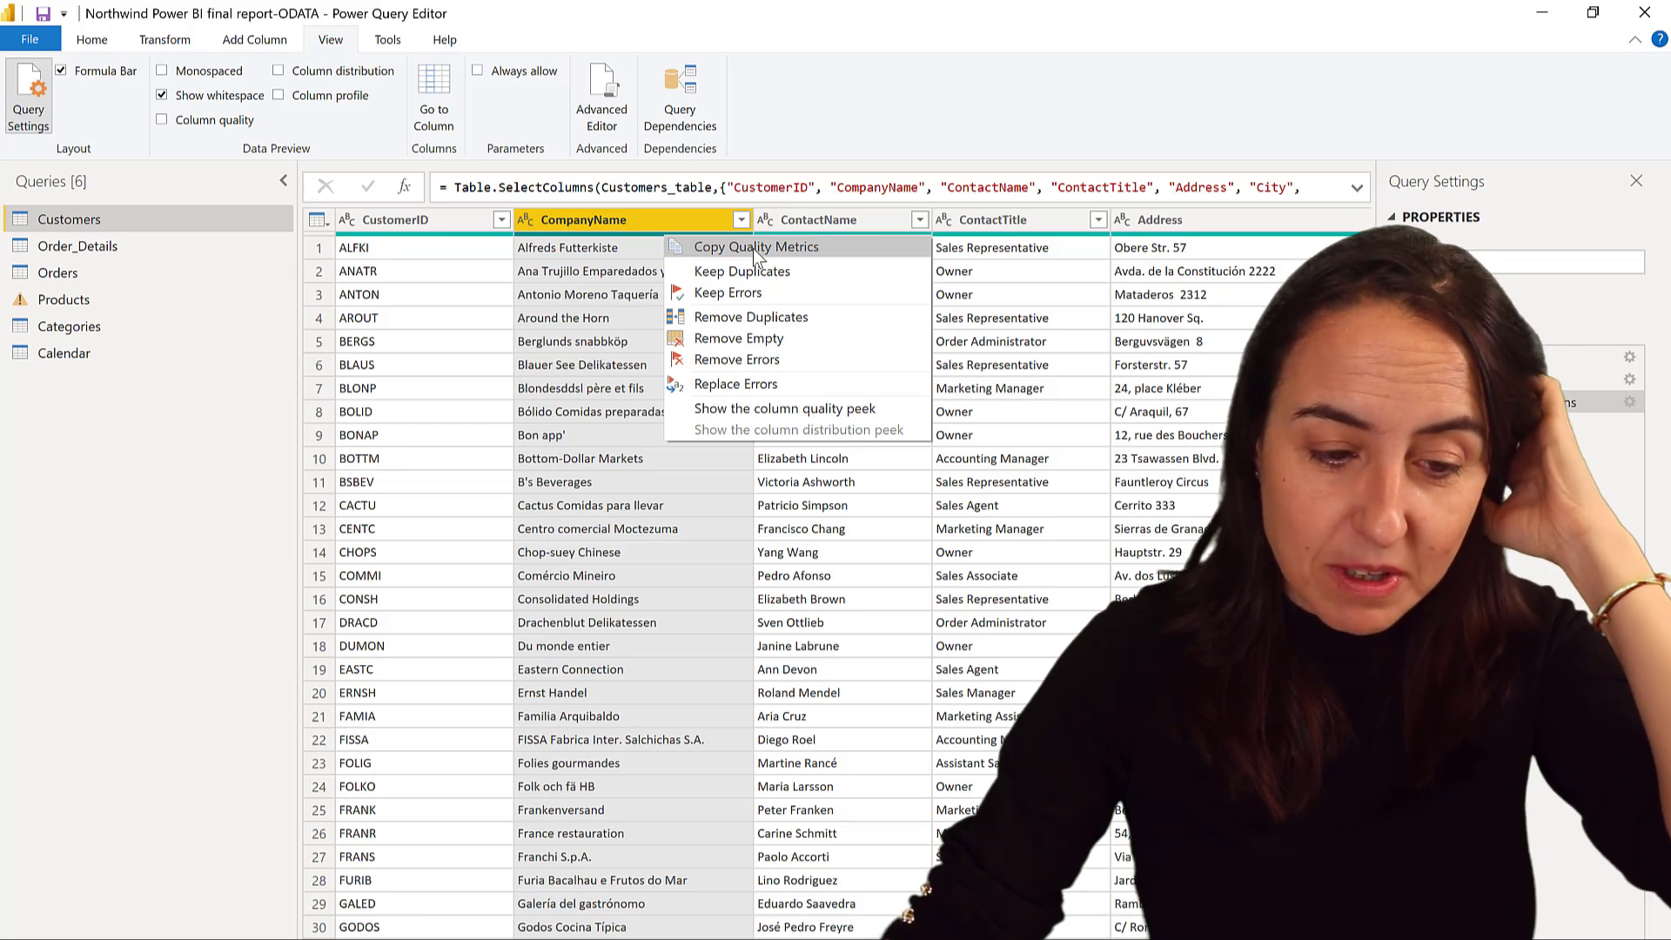
Select the pasted quality metrics block (Valid 91 100%, Error 0, Empty 0) in Excel
{"action": "key", "text": "Escape"}
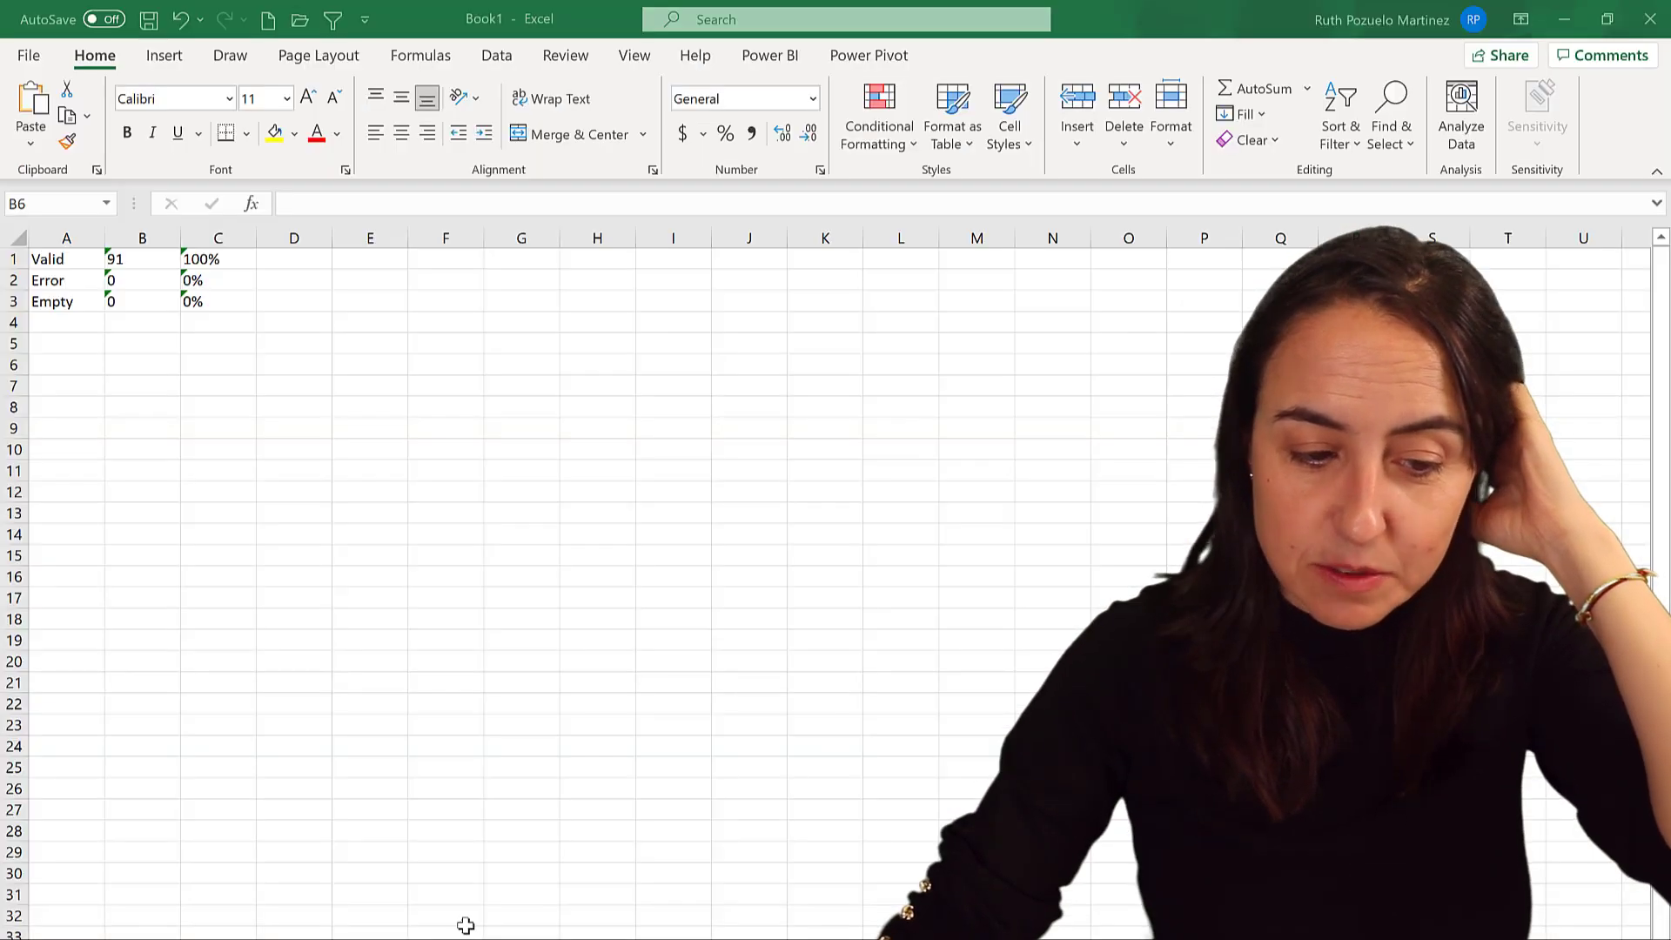
{"action": "left_click_drag", "start_coordinate": [52, 258], "coordinate": [241, 323]}
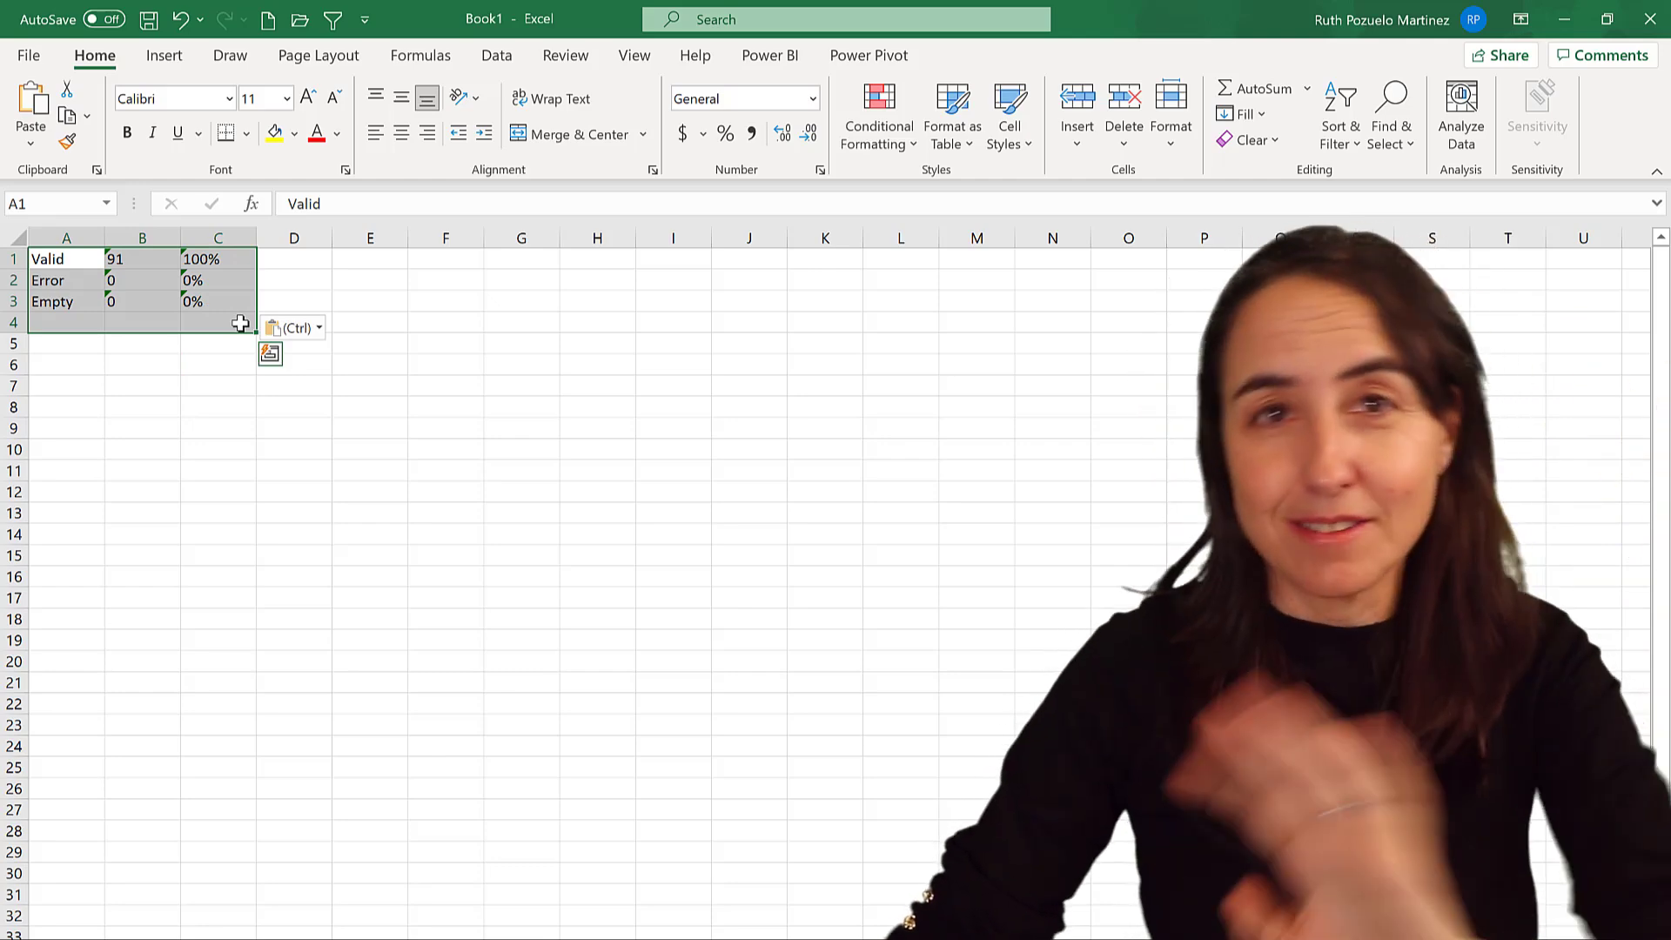